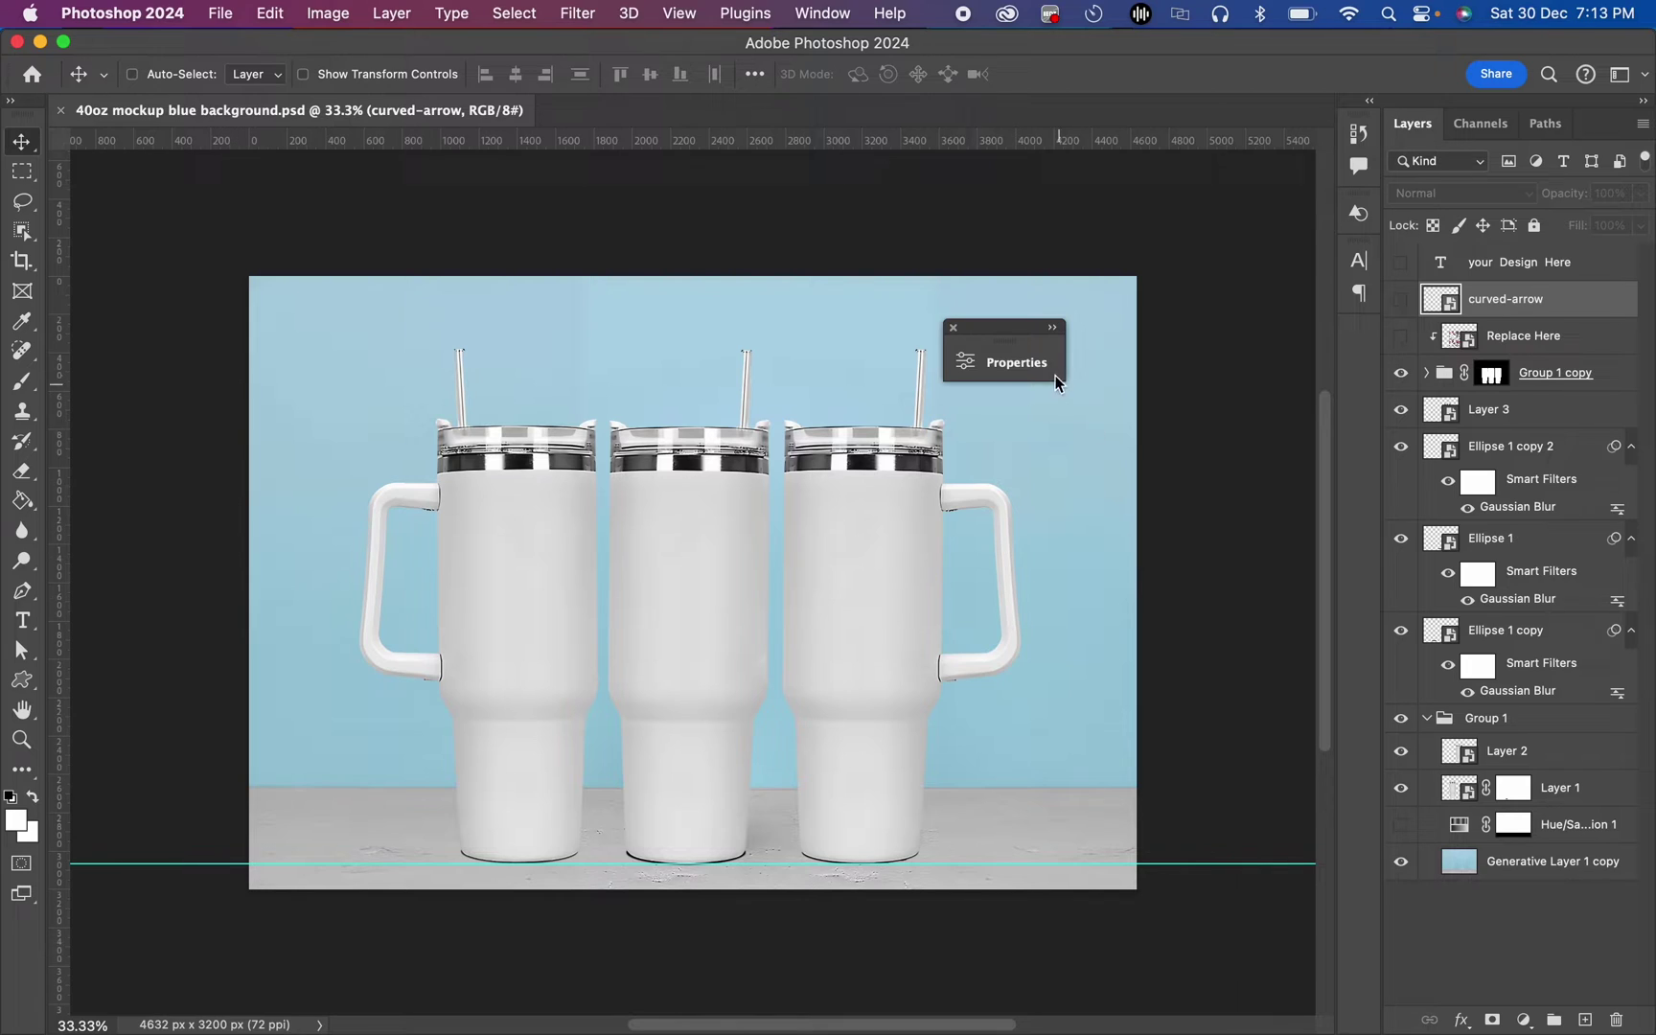
- Close the floating Properties panel covering the three-tumbler mockup
left_click(952, 328)
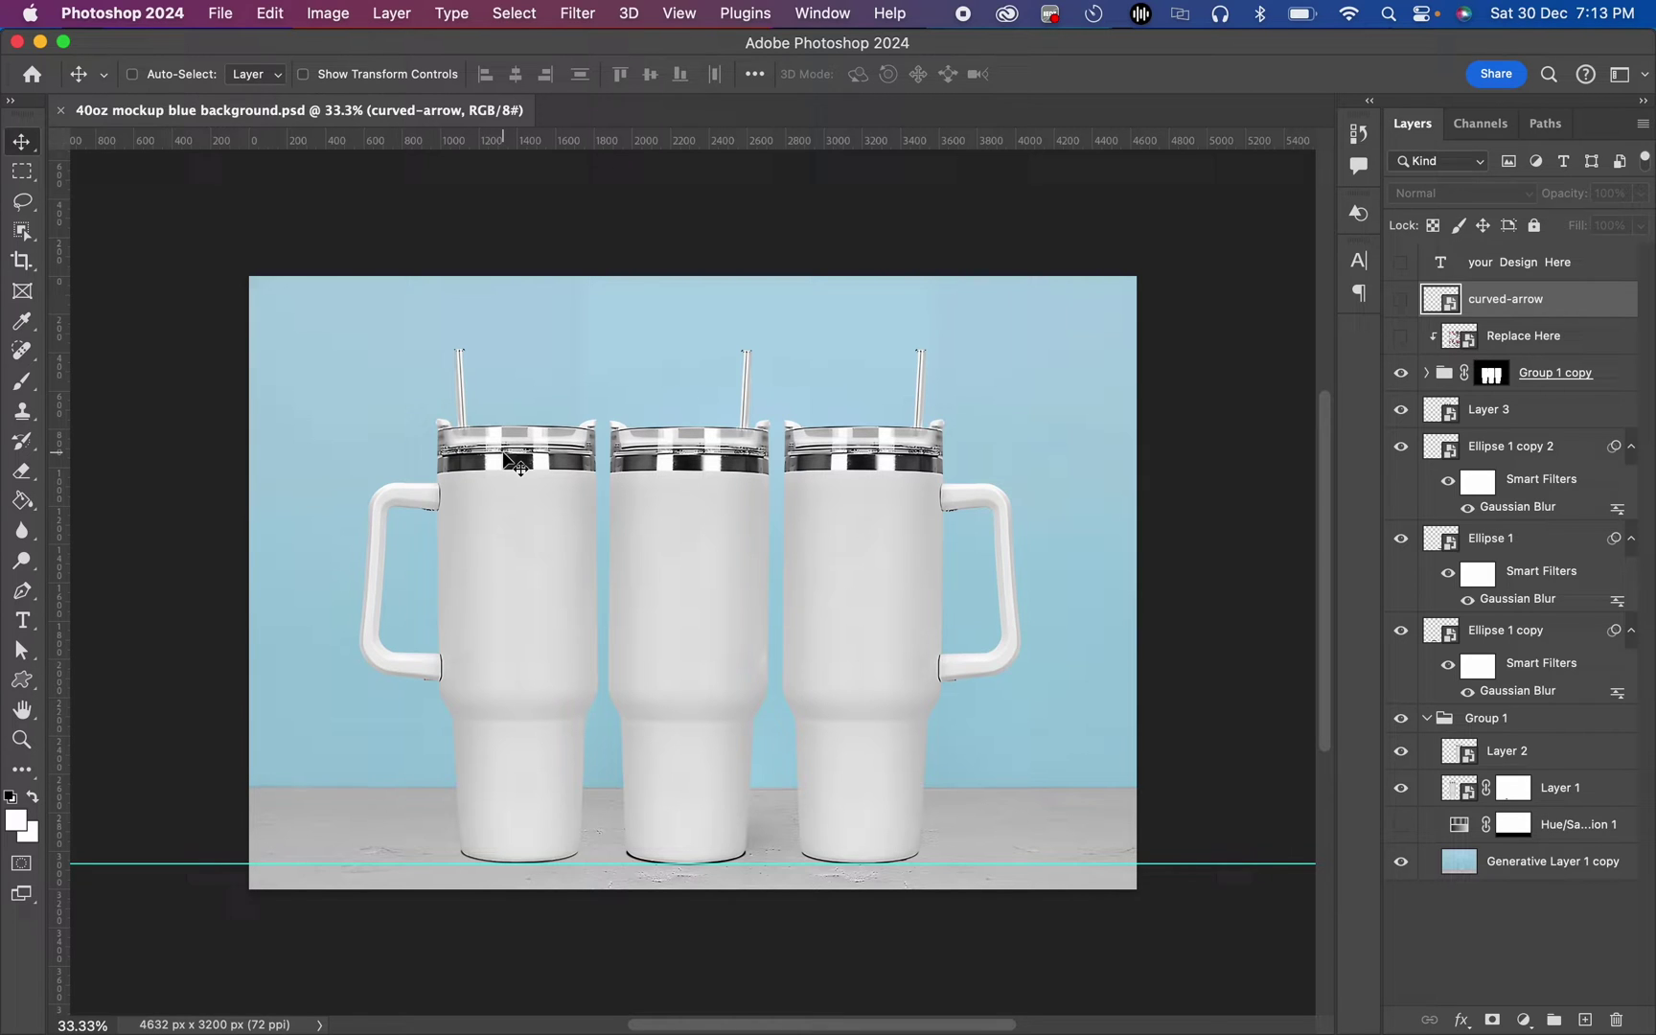
- Check the resolution in the Image Size dialog and cancel without changes
key("super+alt+i")
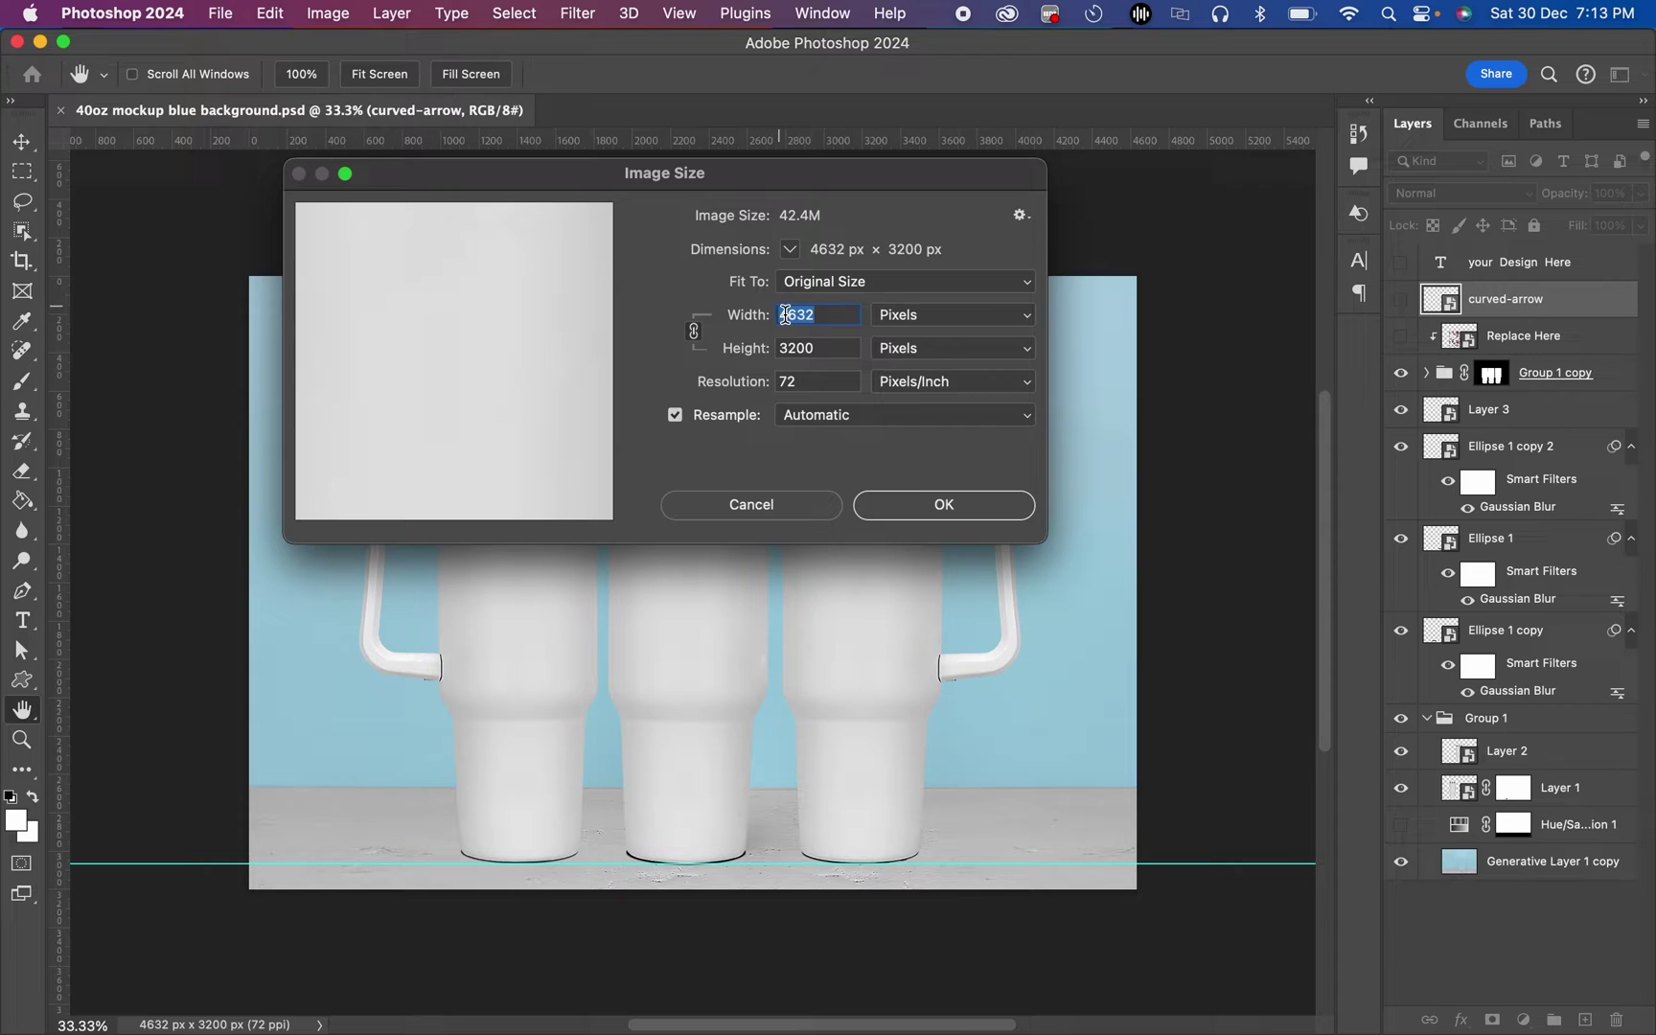
double_click(812, 381)
left_click(795, 505)
- Clear the guide beneath the tumblers and zoom to fit all three in view
key("super+semicolon")
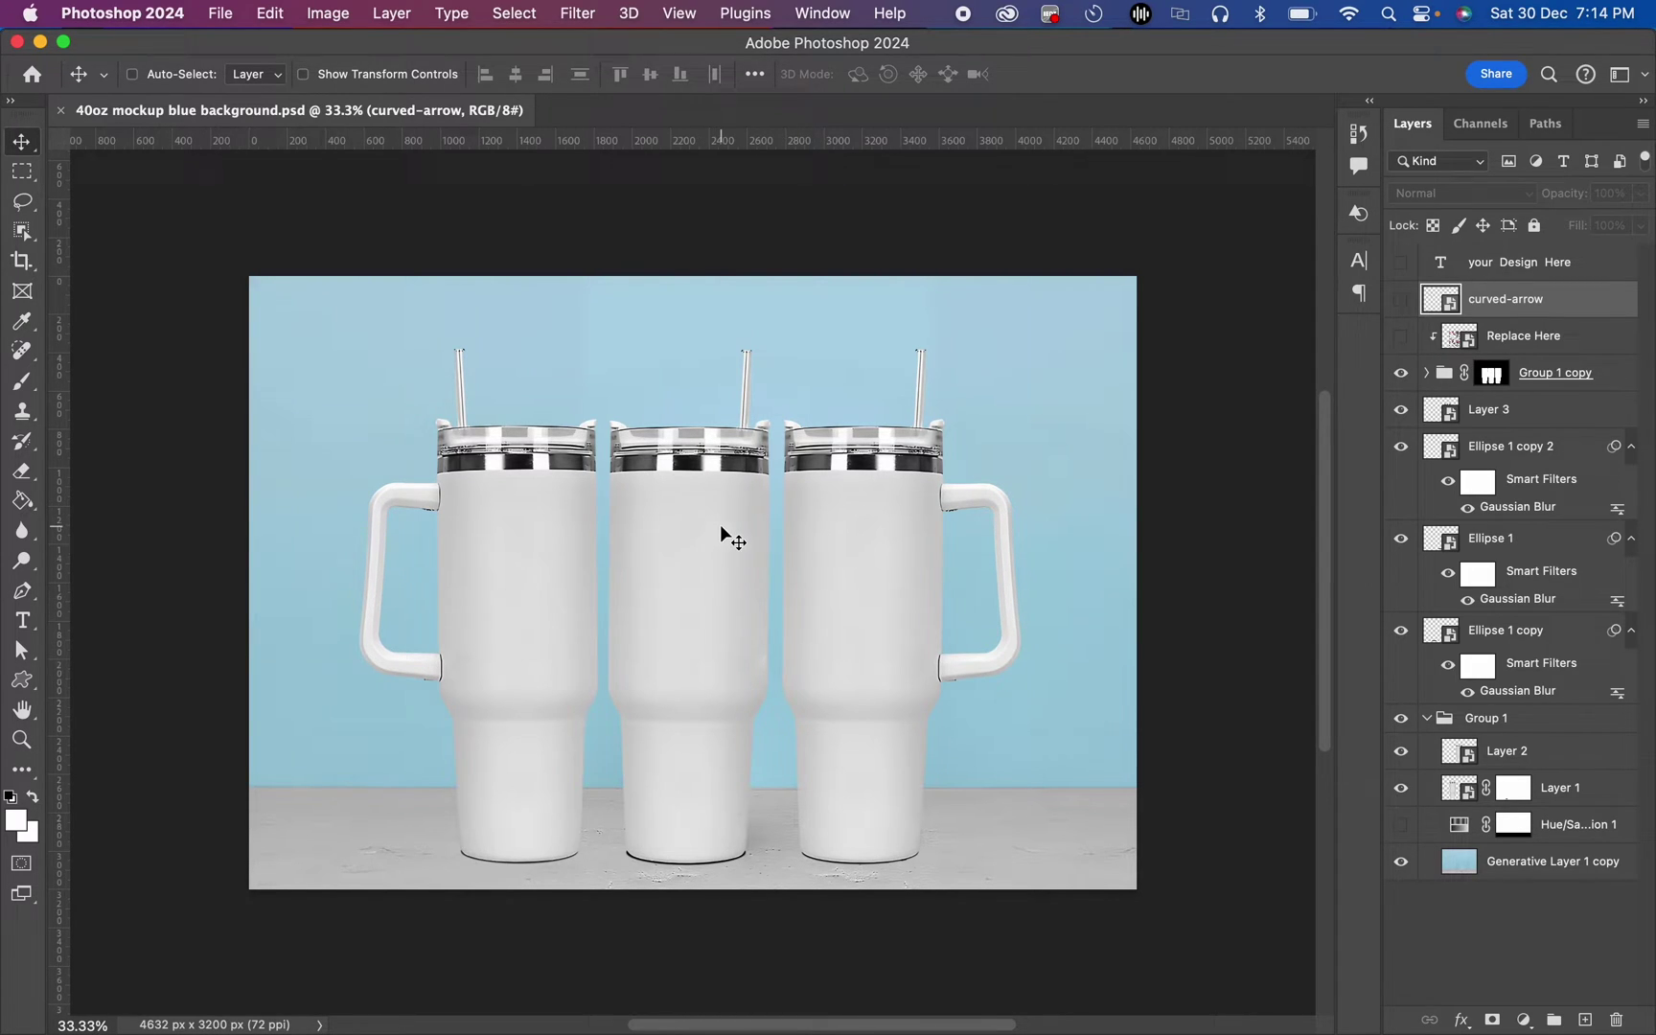
key("super+1")
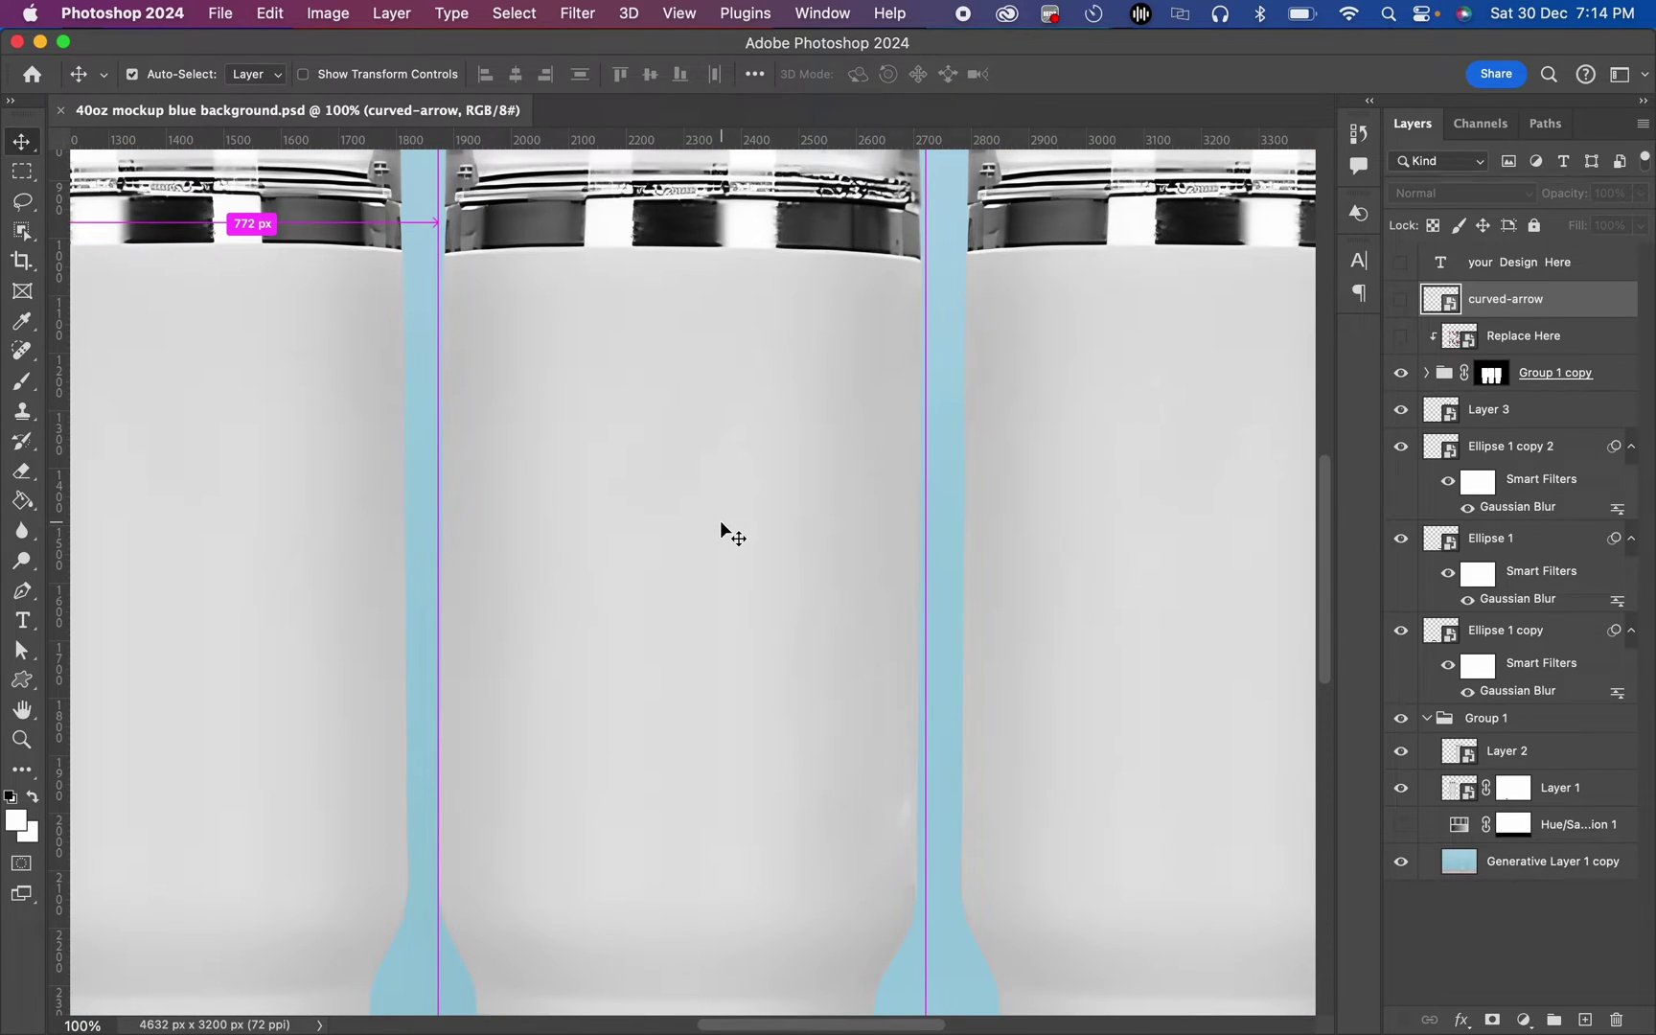
key("super+0")
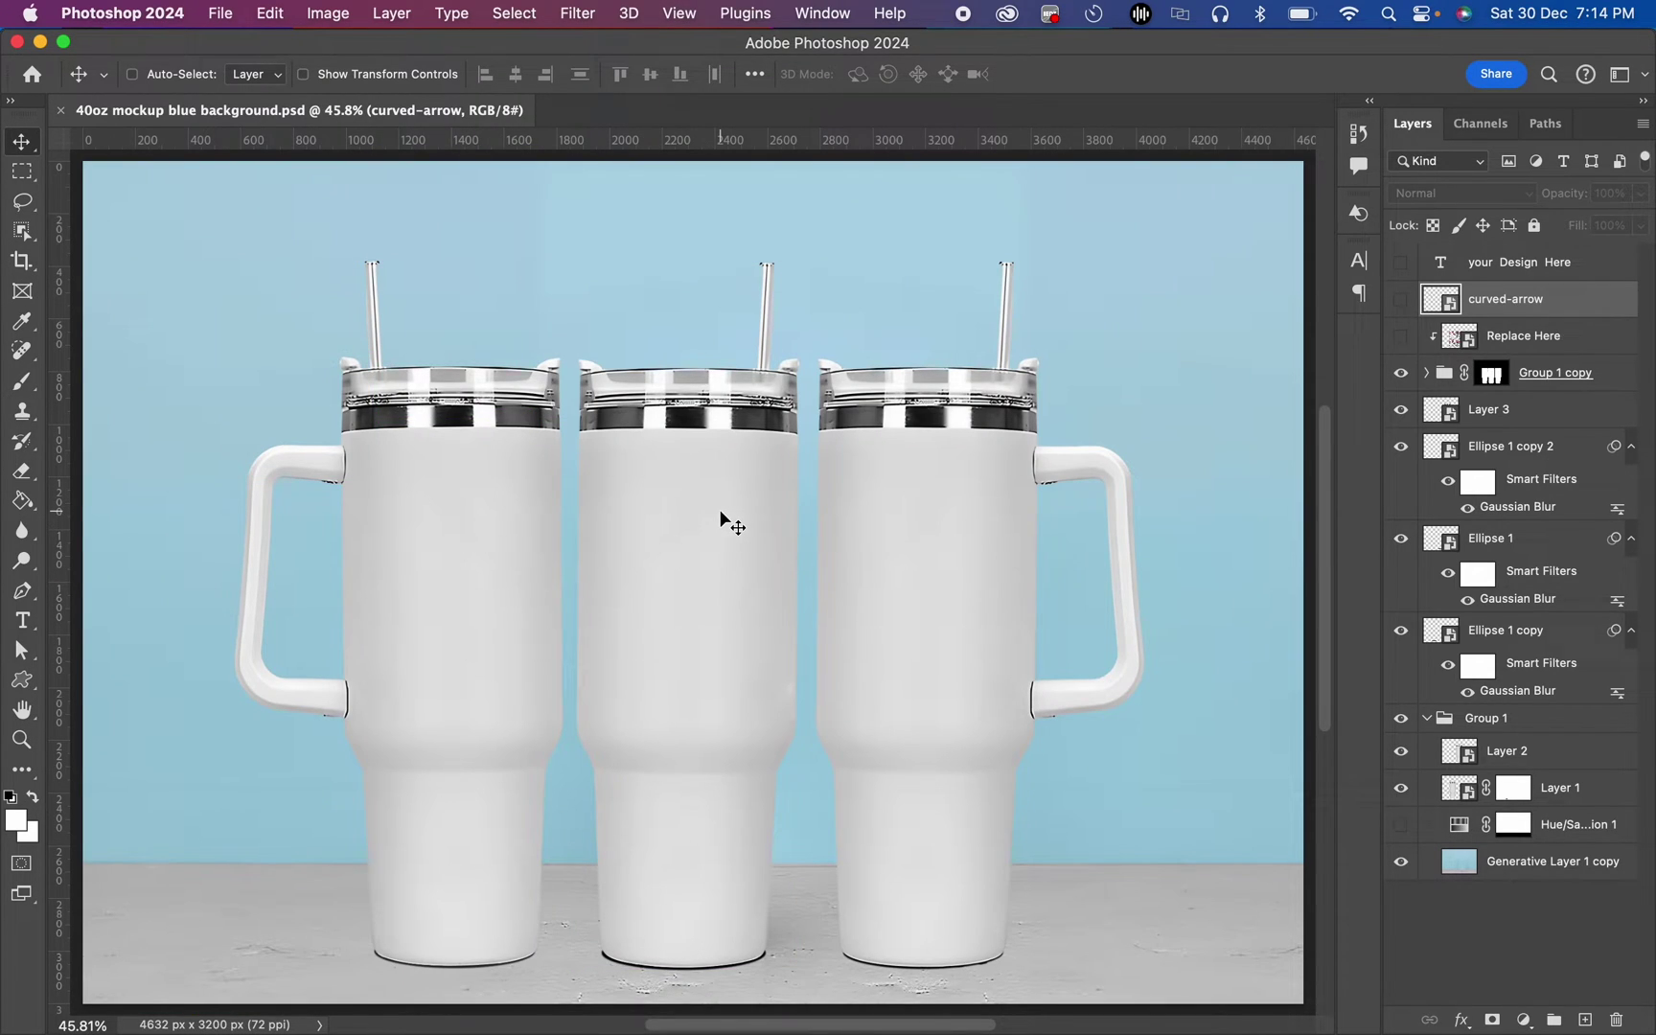
- Select the Replace Here layer, compare it shown and hidden, then open its smart-object contents
left_click(1479, 347)
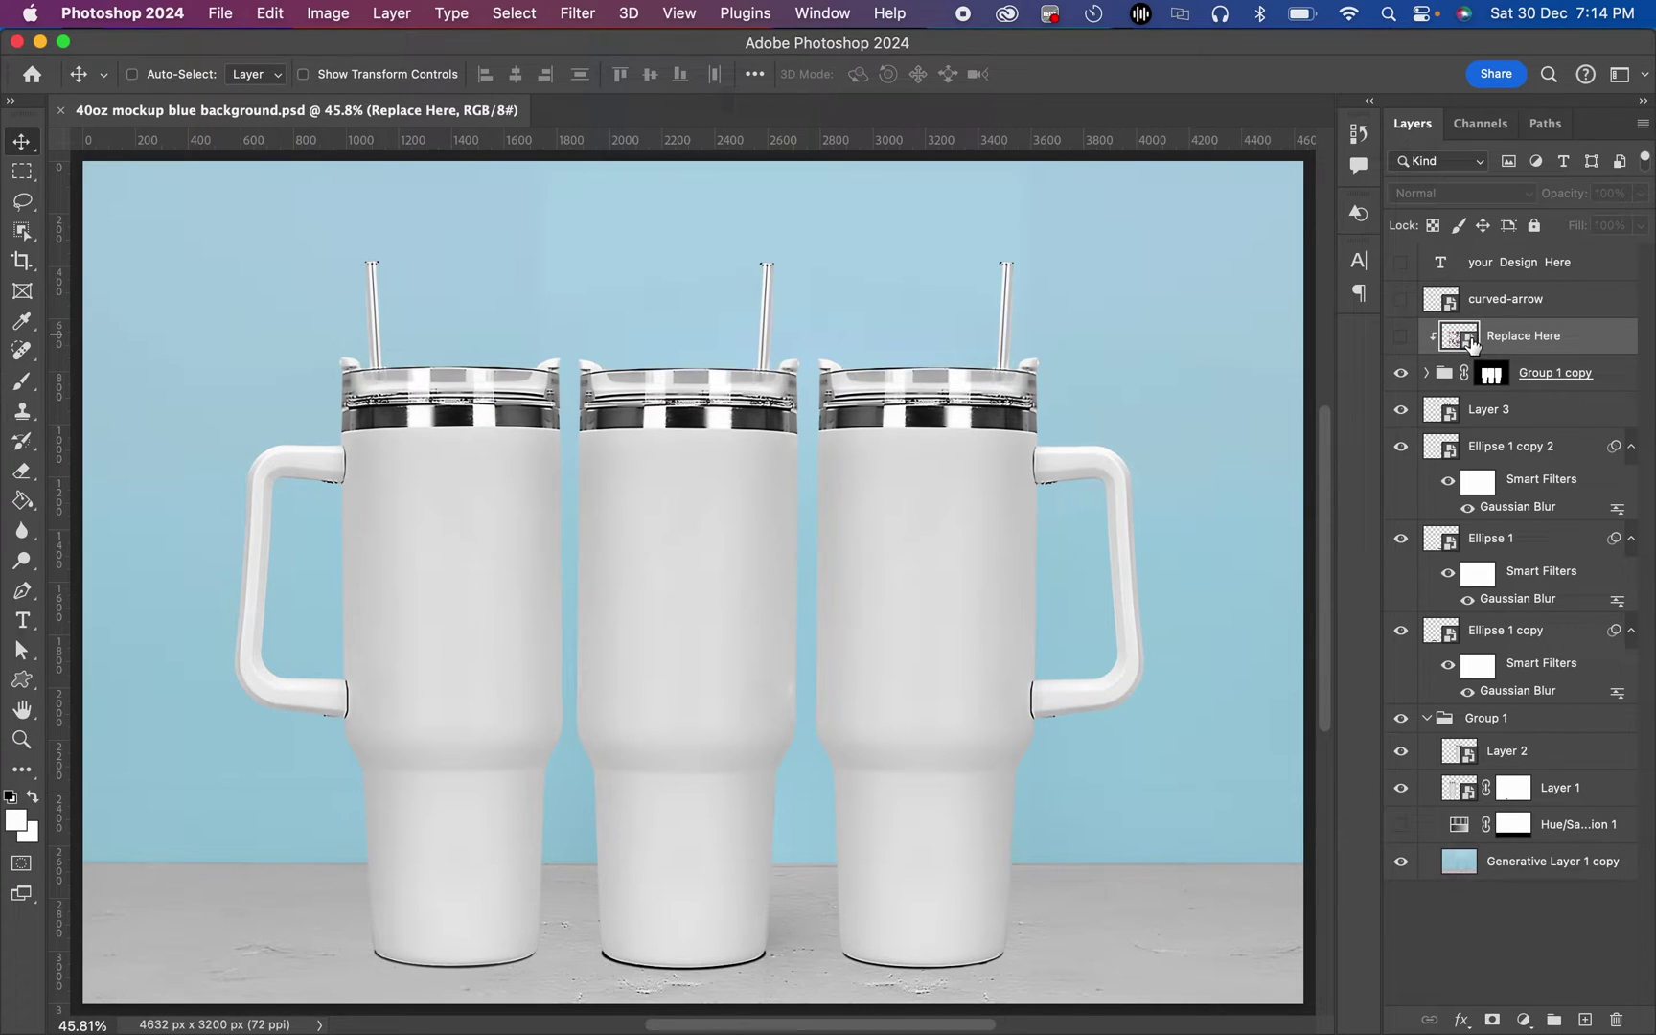
left_click(1401, 337)
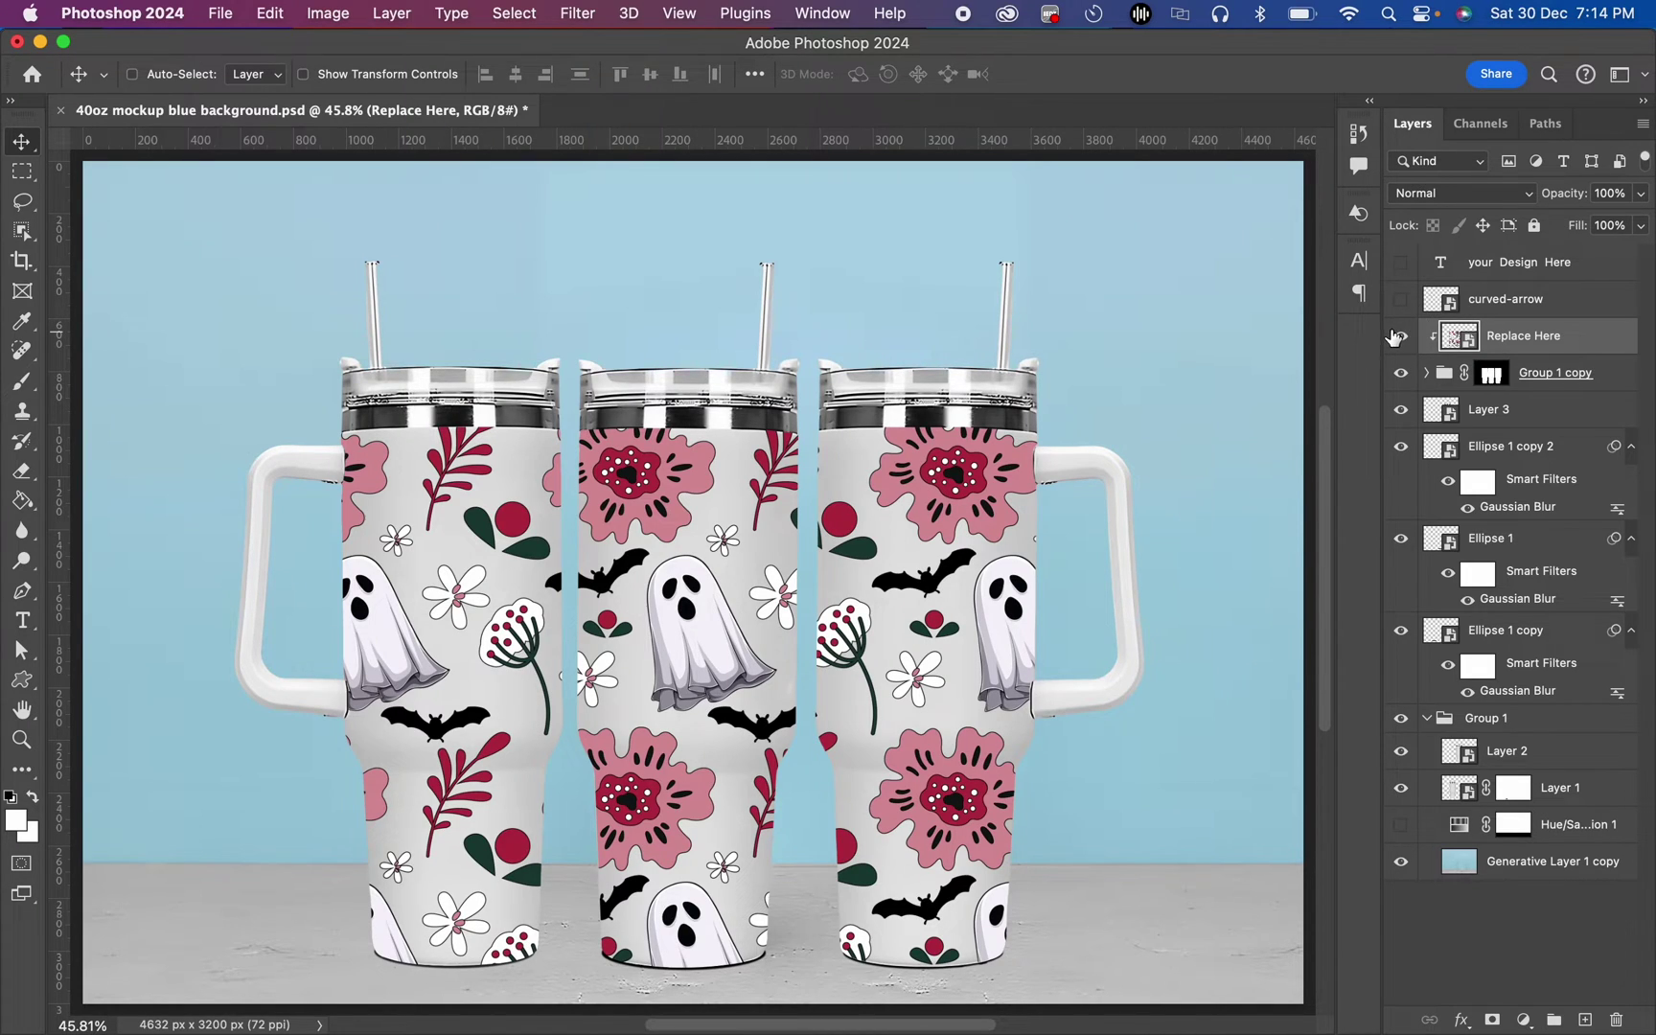
left_click(1404, 338)
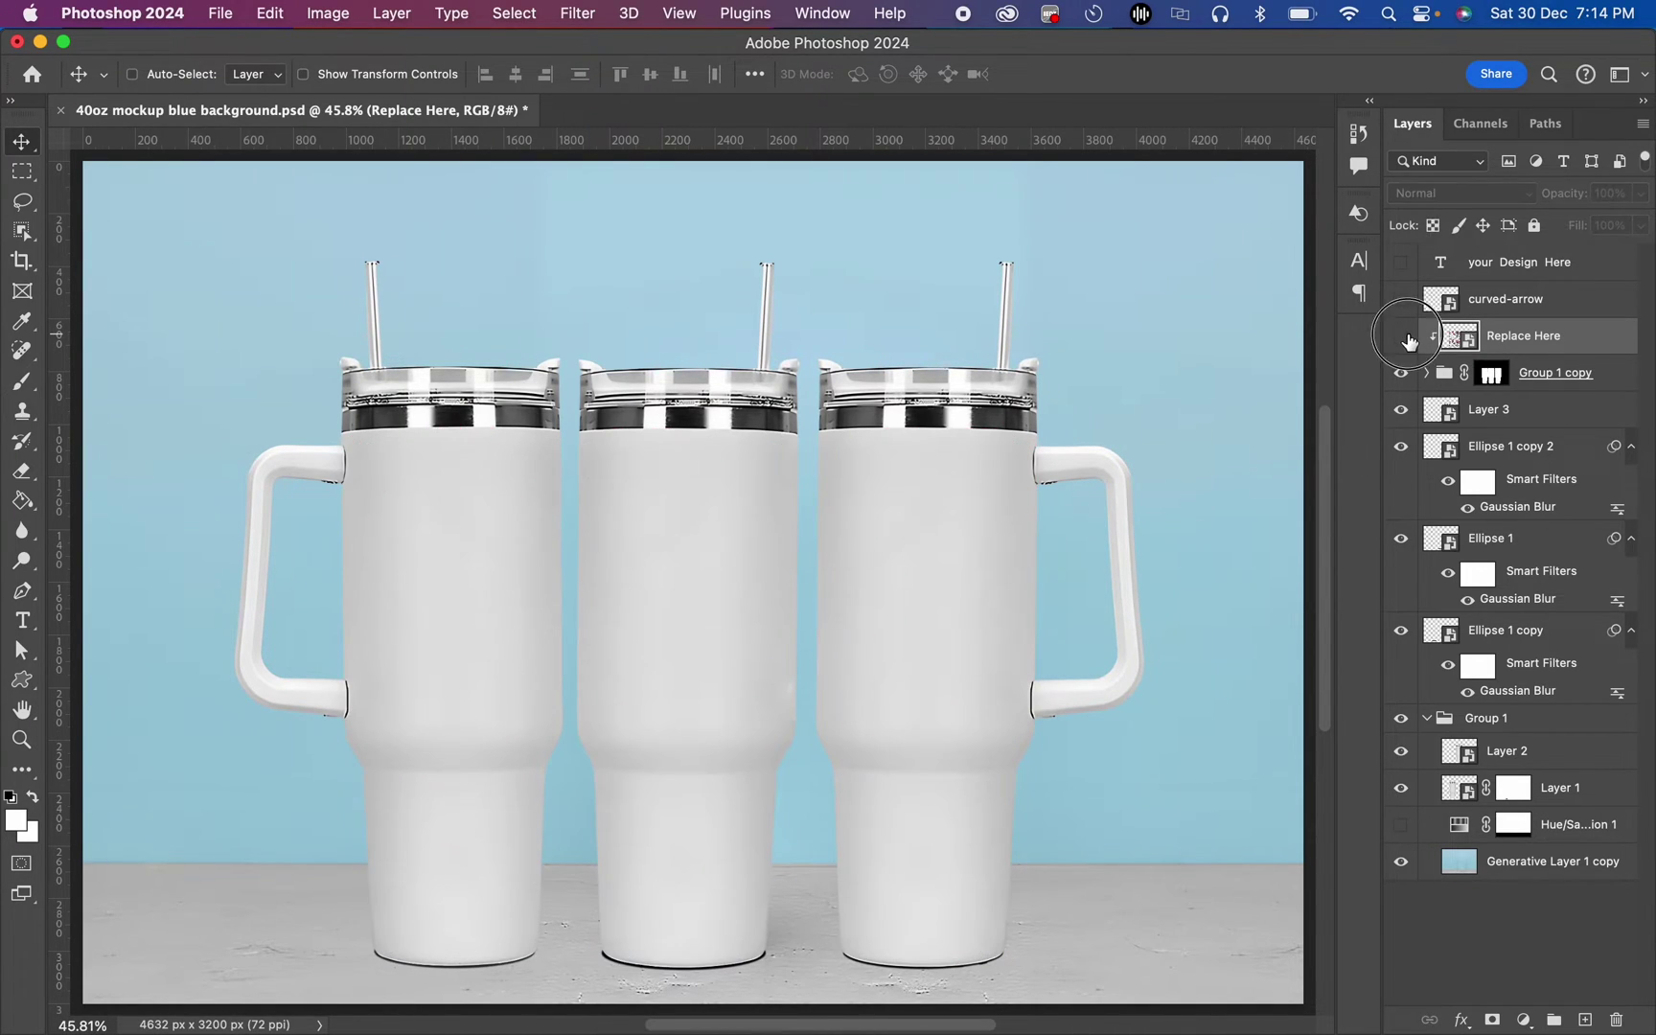
left_click(1404, 341)
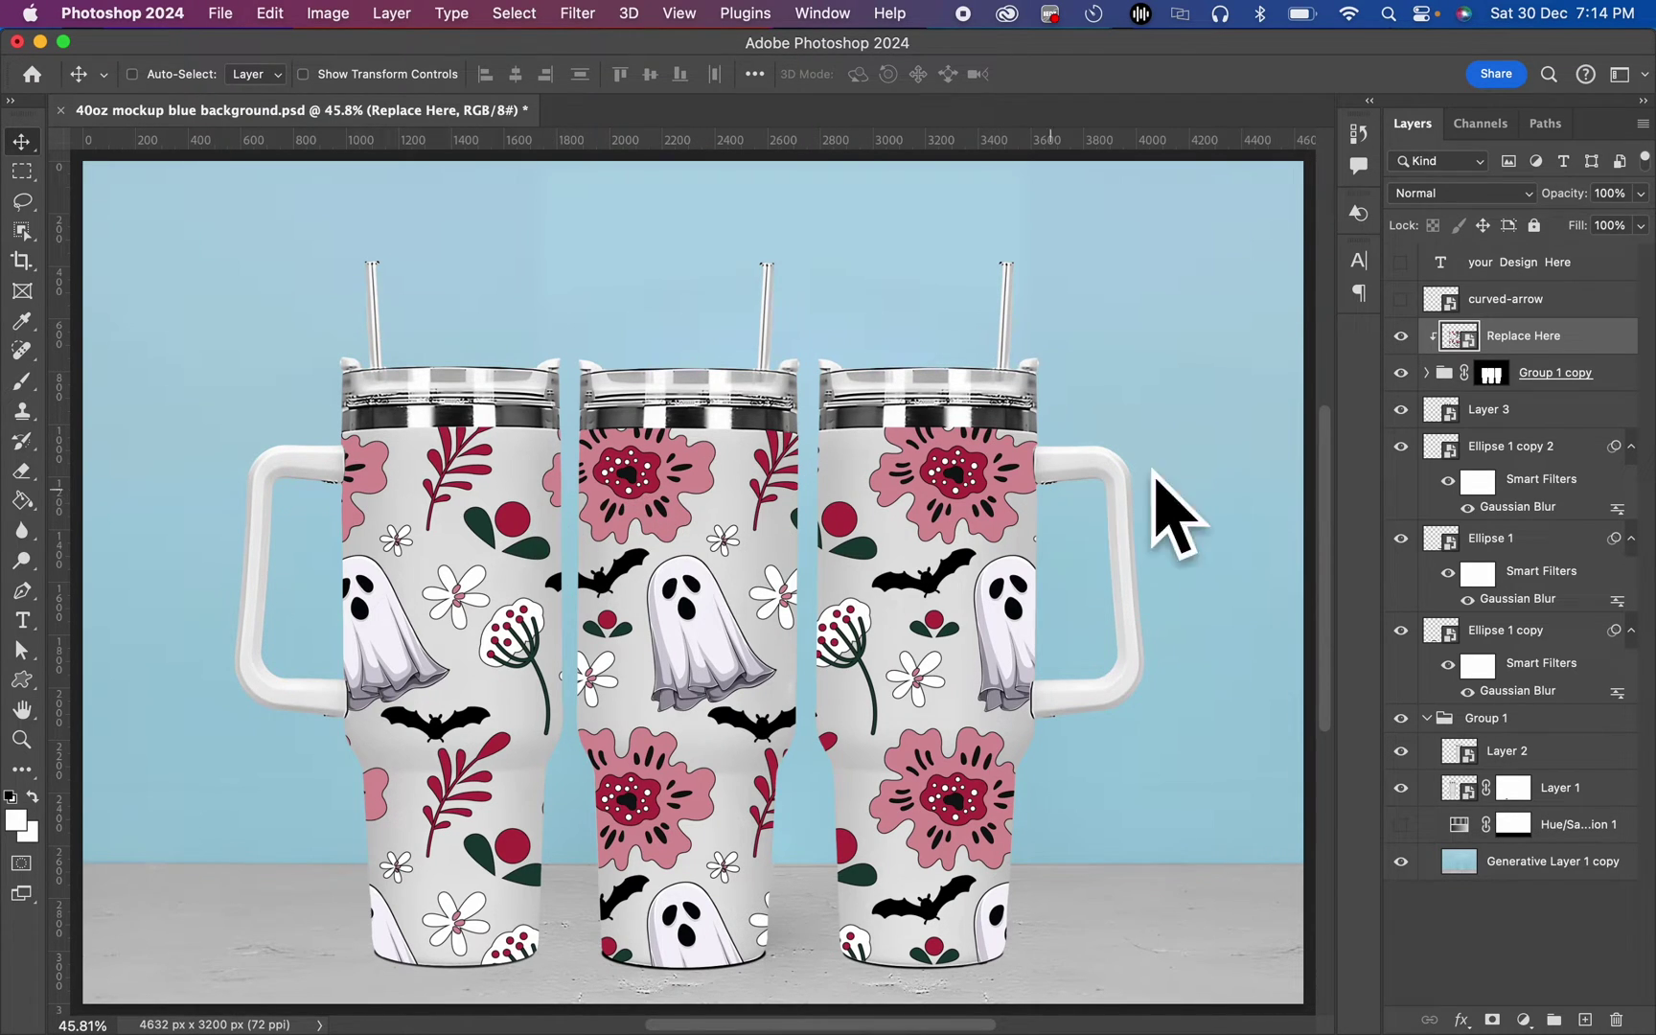
double_click(1467, 340)
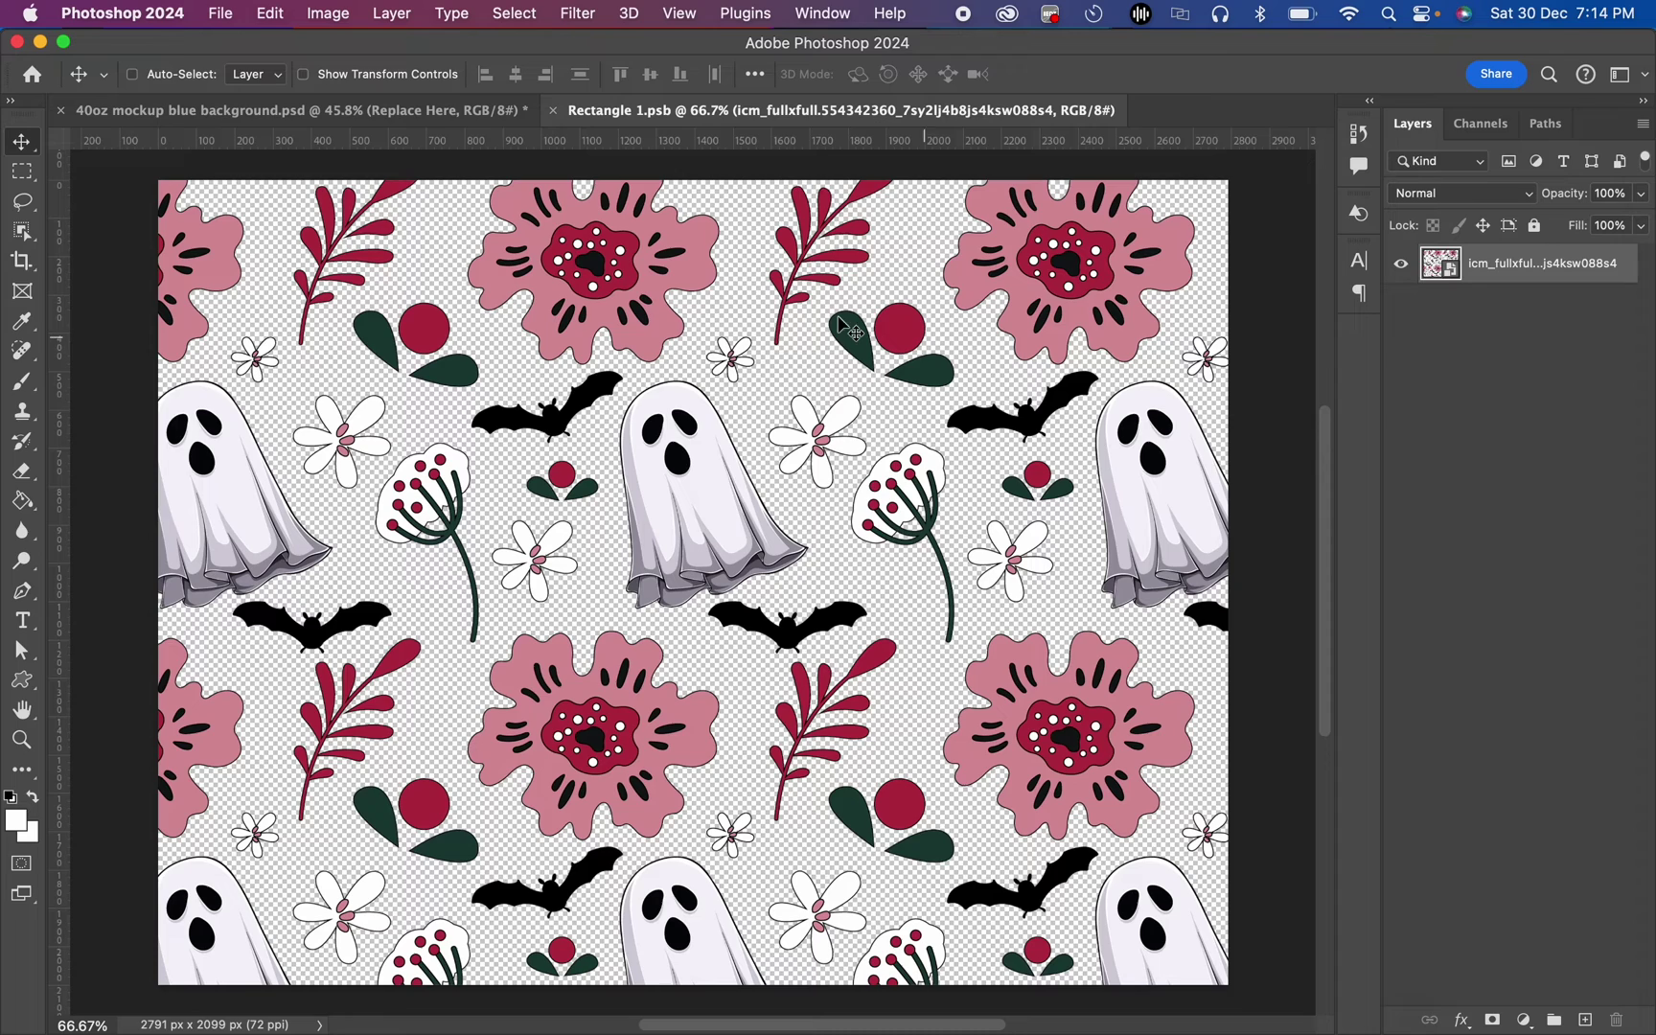
- Drag 11.png from Downloads' Bluey Sippy Cup _ Flip Top Designs folder into Rectangle 1.psb
mouse_move(264, 1030)
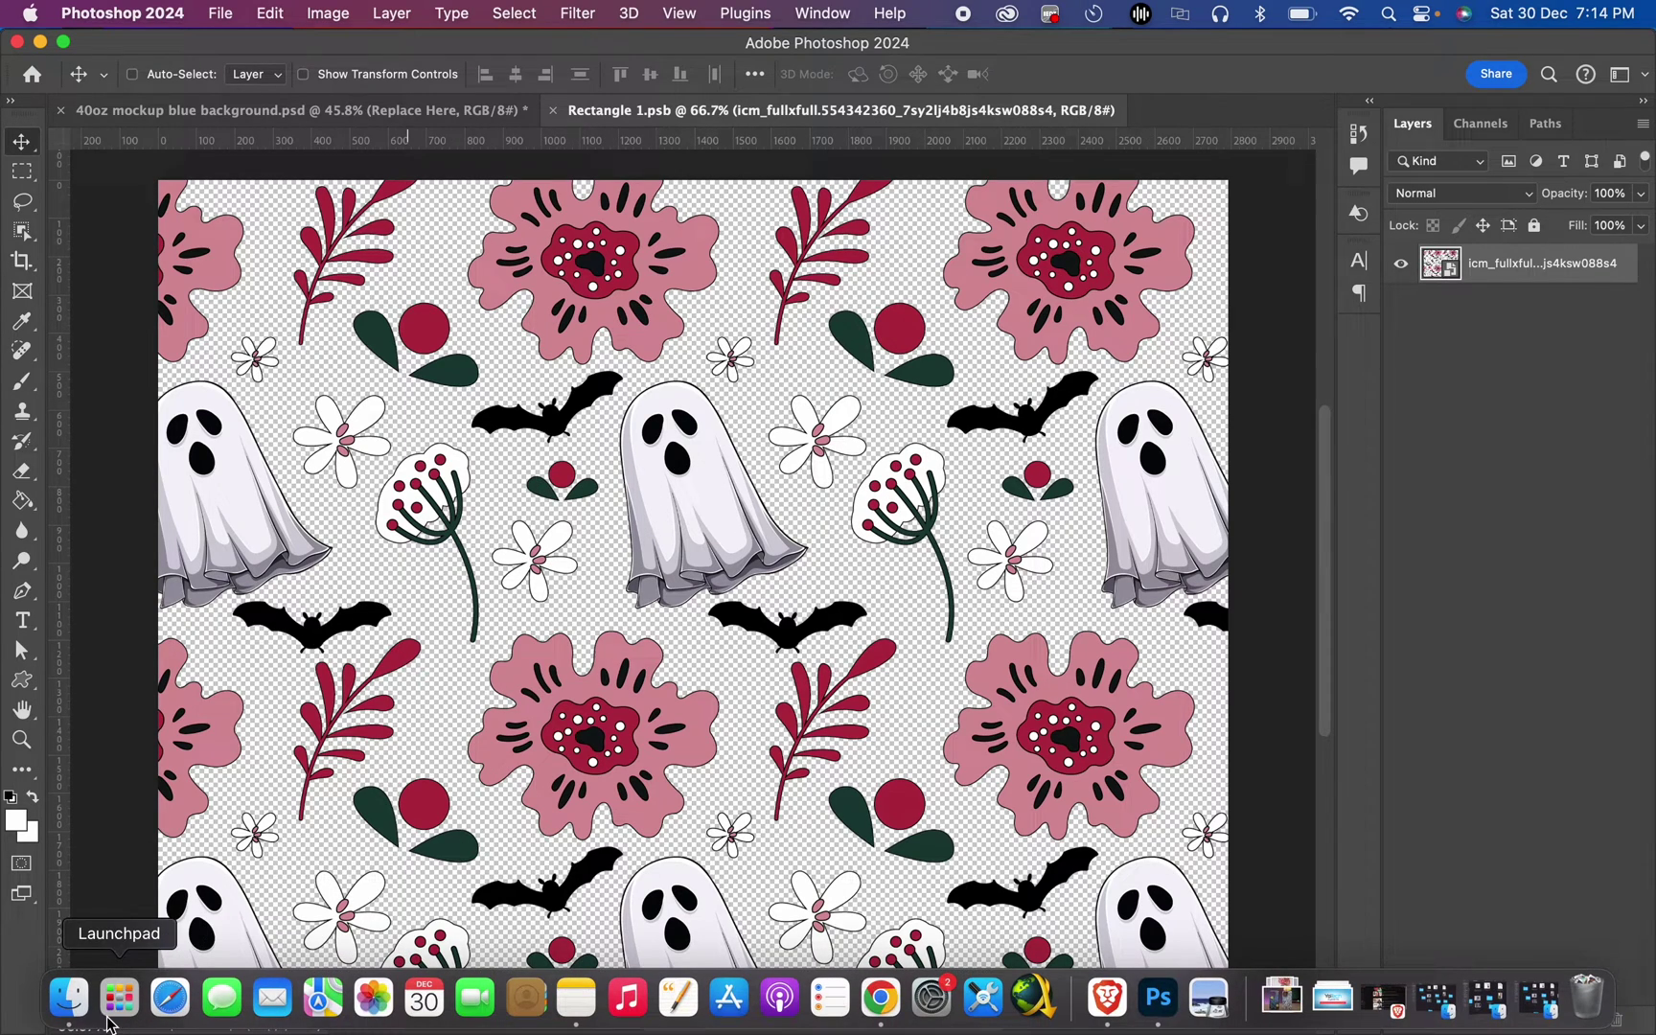
left_click(69, 997)
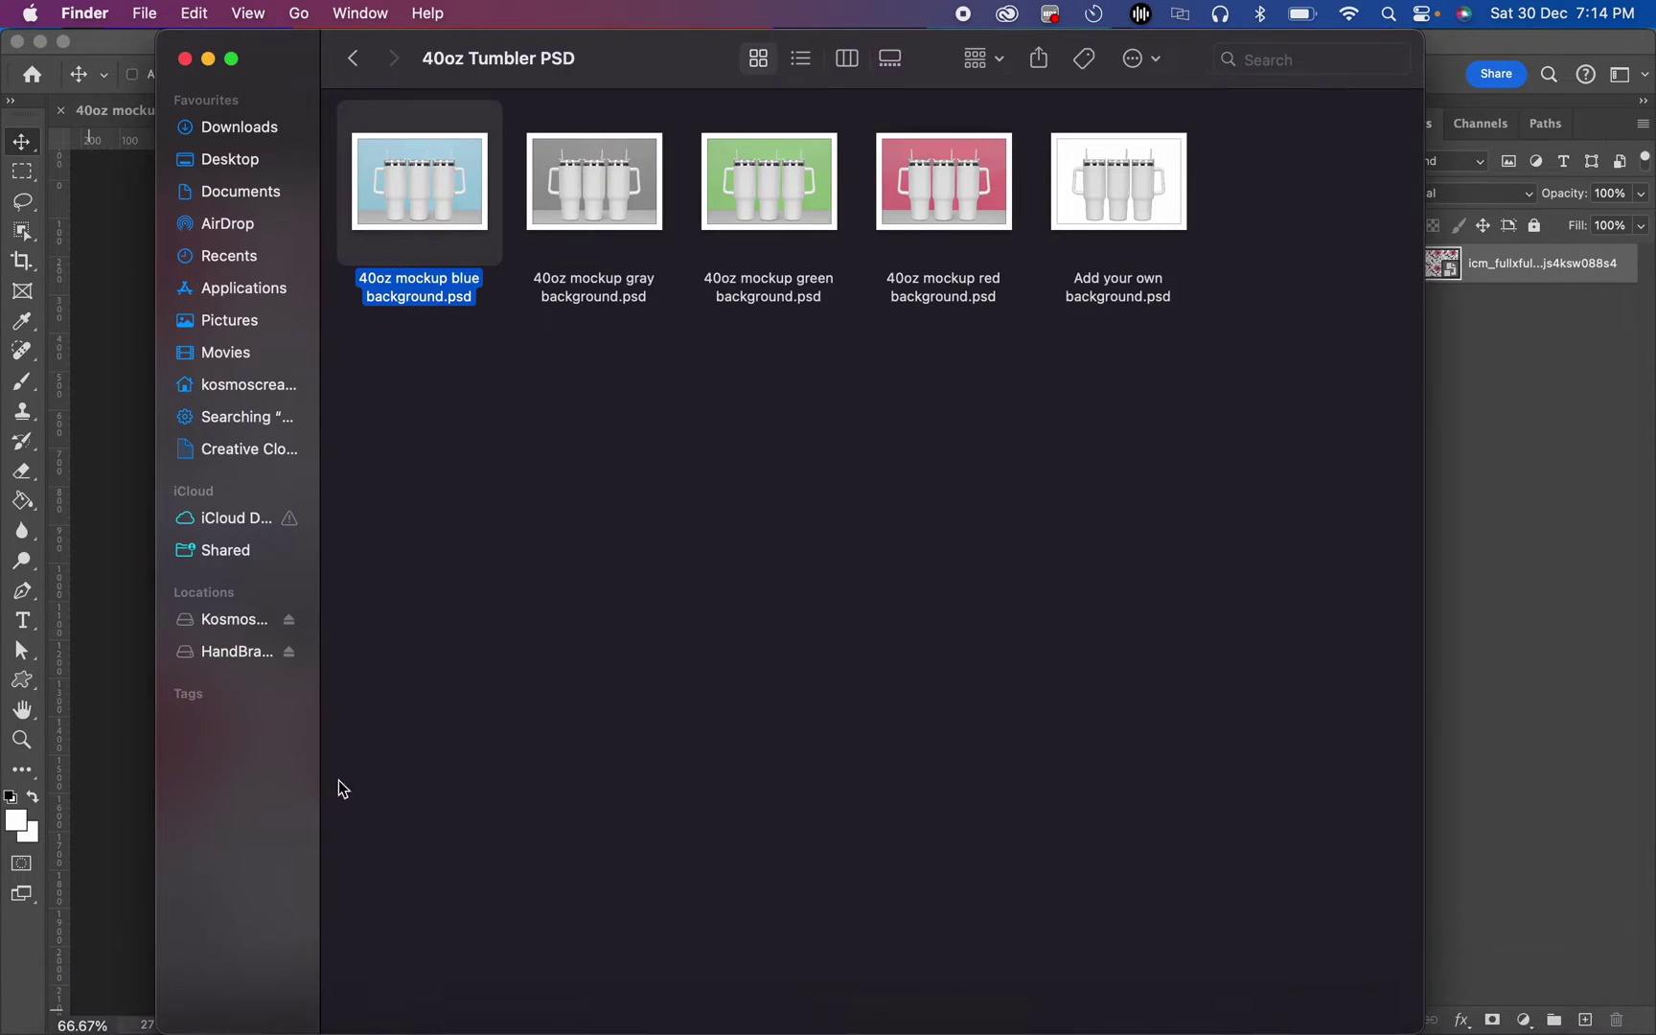
left_click(257, 127)
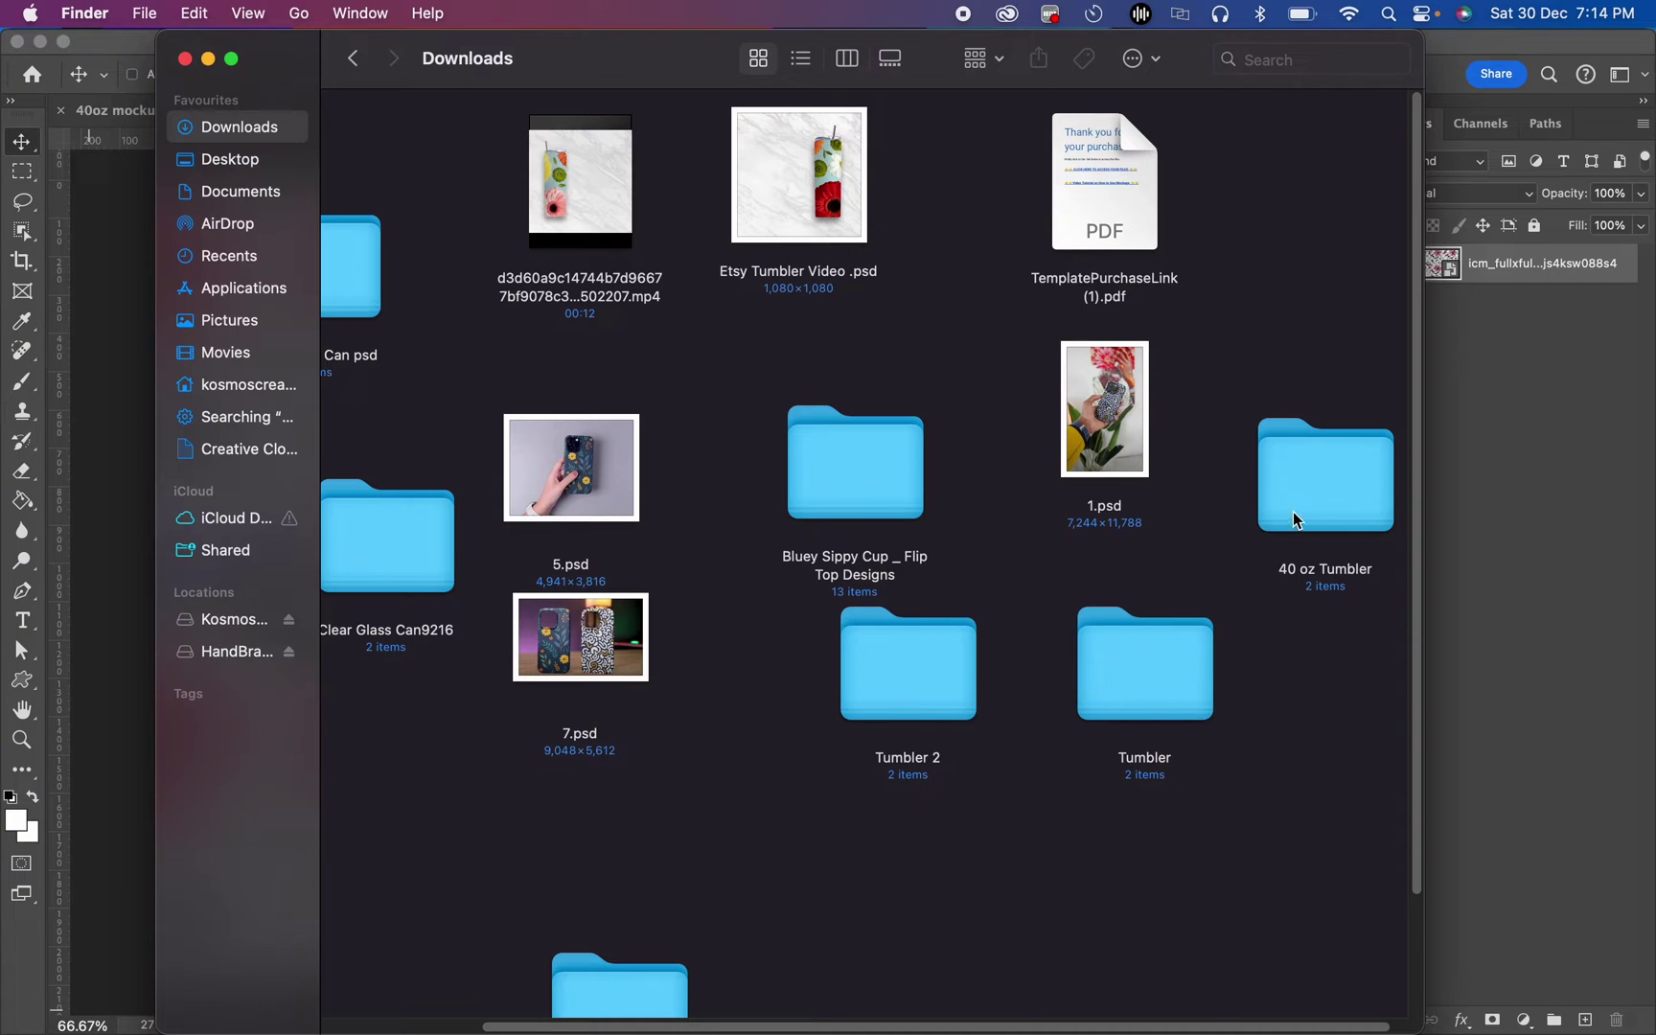
double_click(902, 473)
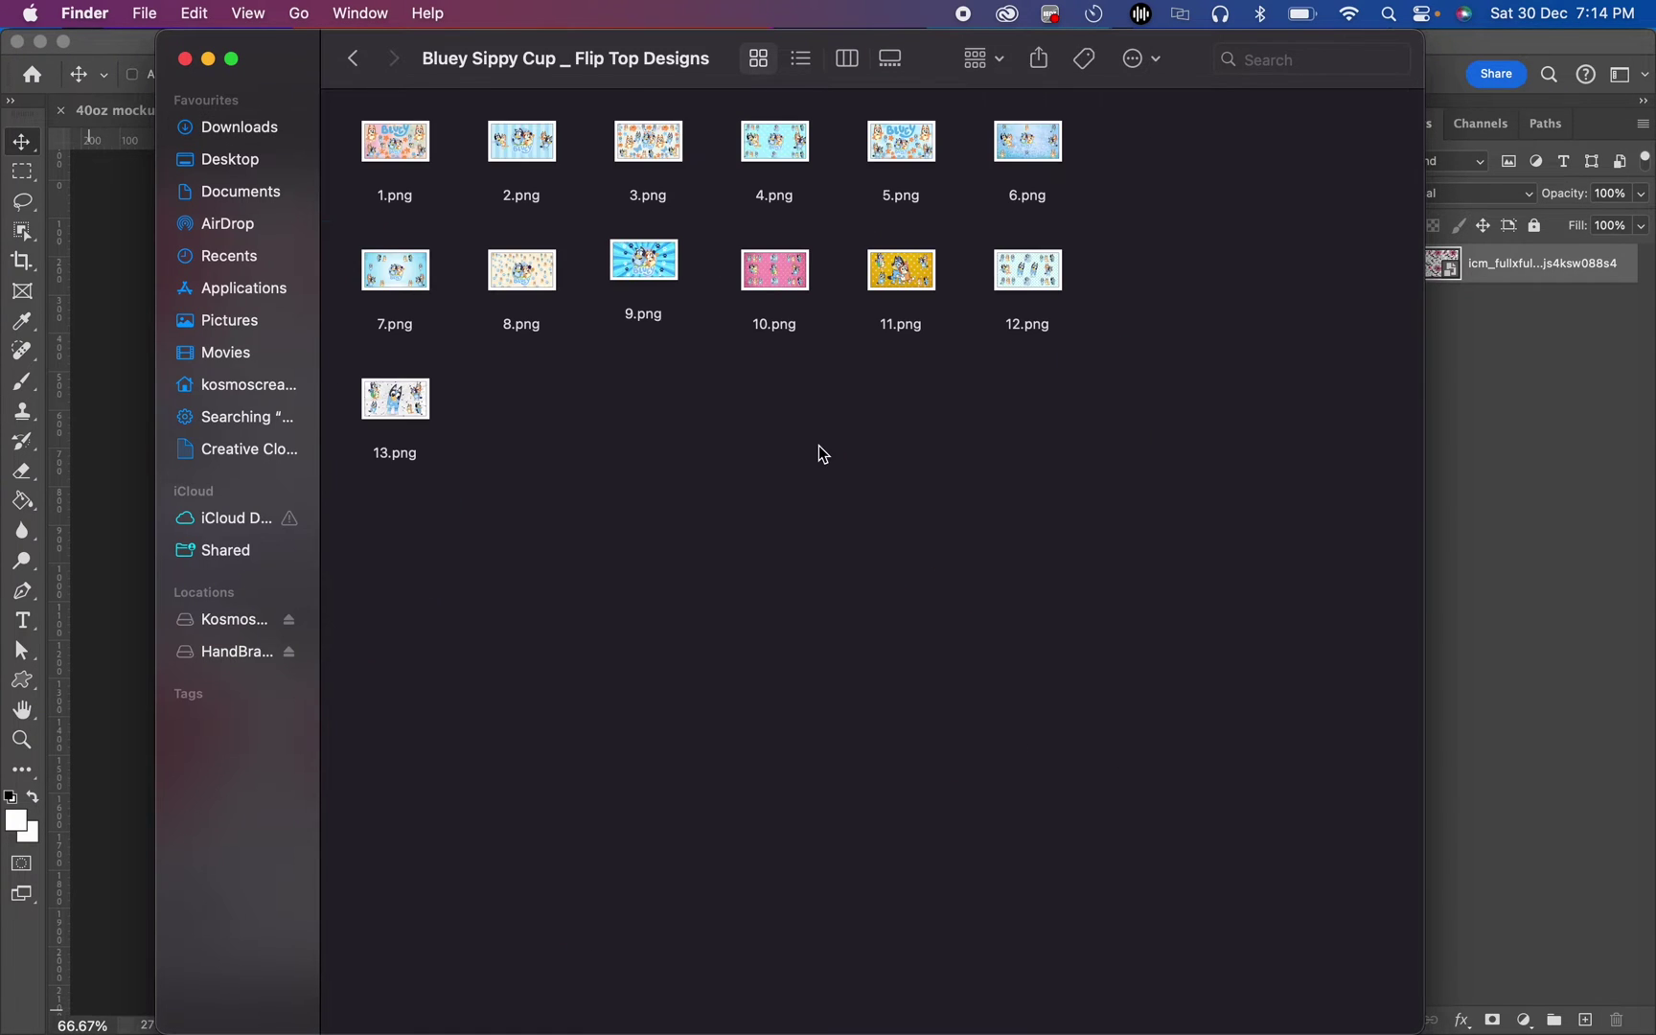
left_click(901, 280)
left_click_drag(901, 280, 113, 338)
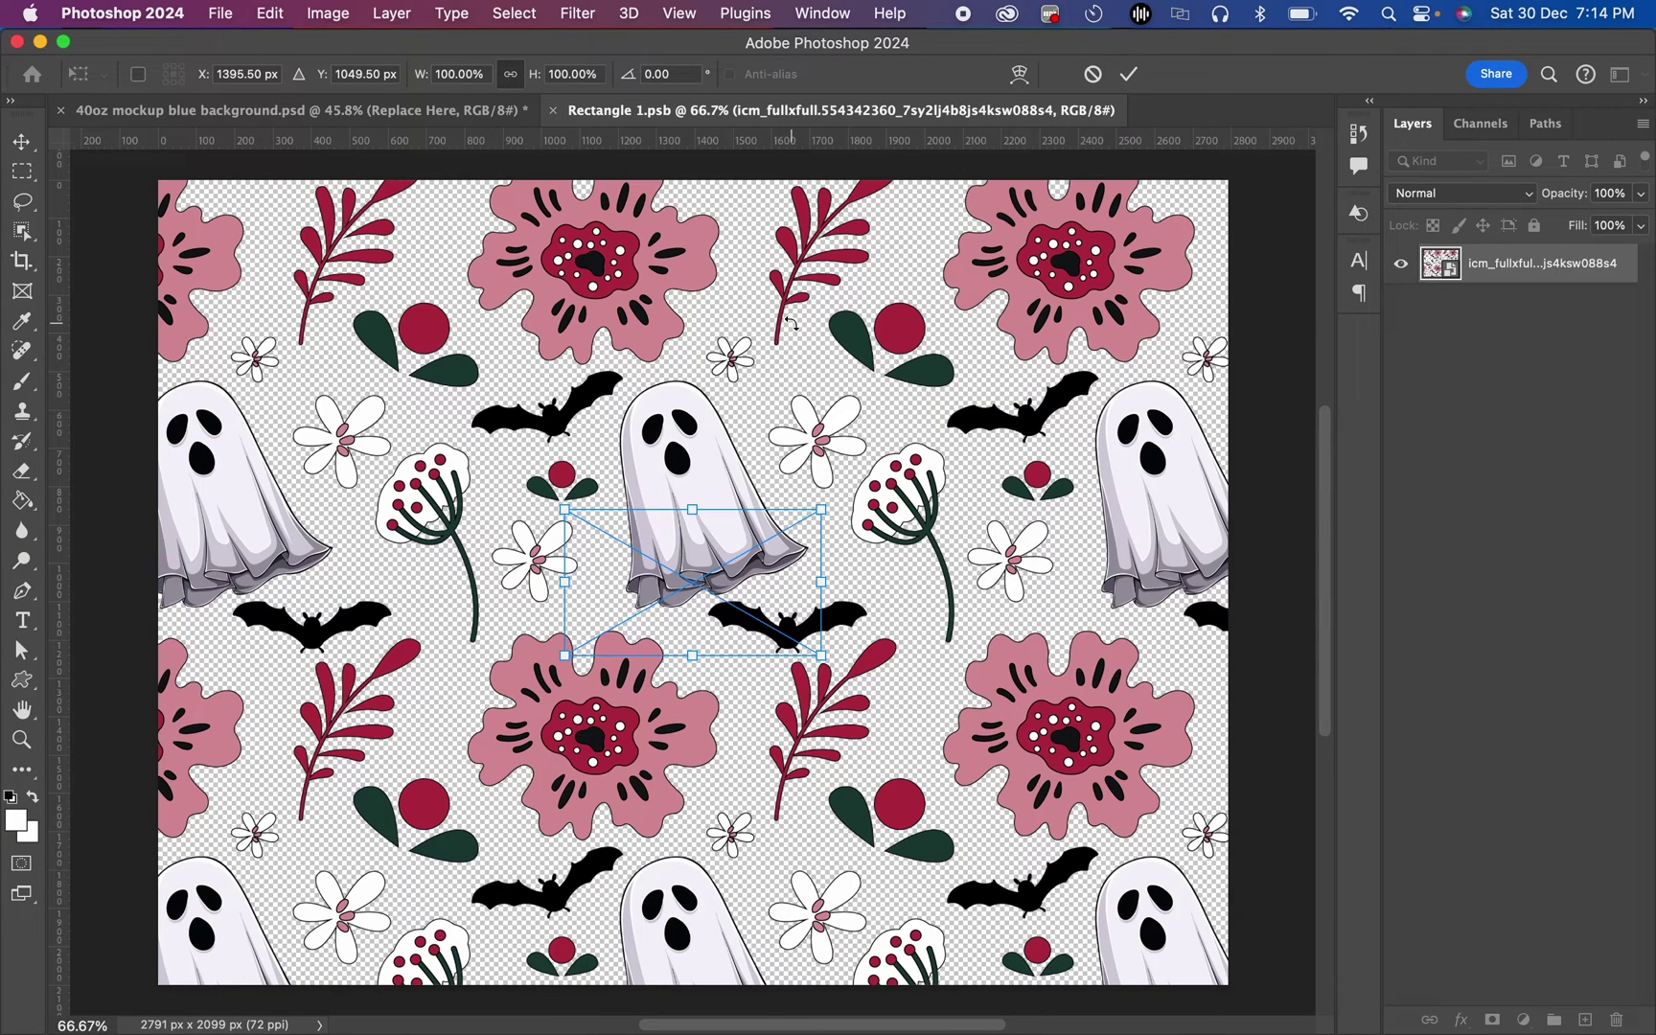
- Scale the Bluey image layer 11 to fill the canvas and commit the transform
left_click_drag(688, 508, 695, 185)
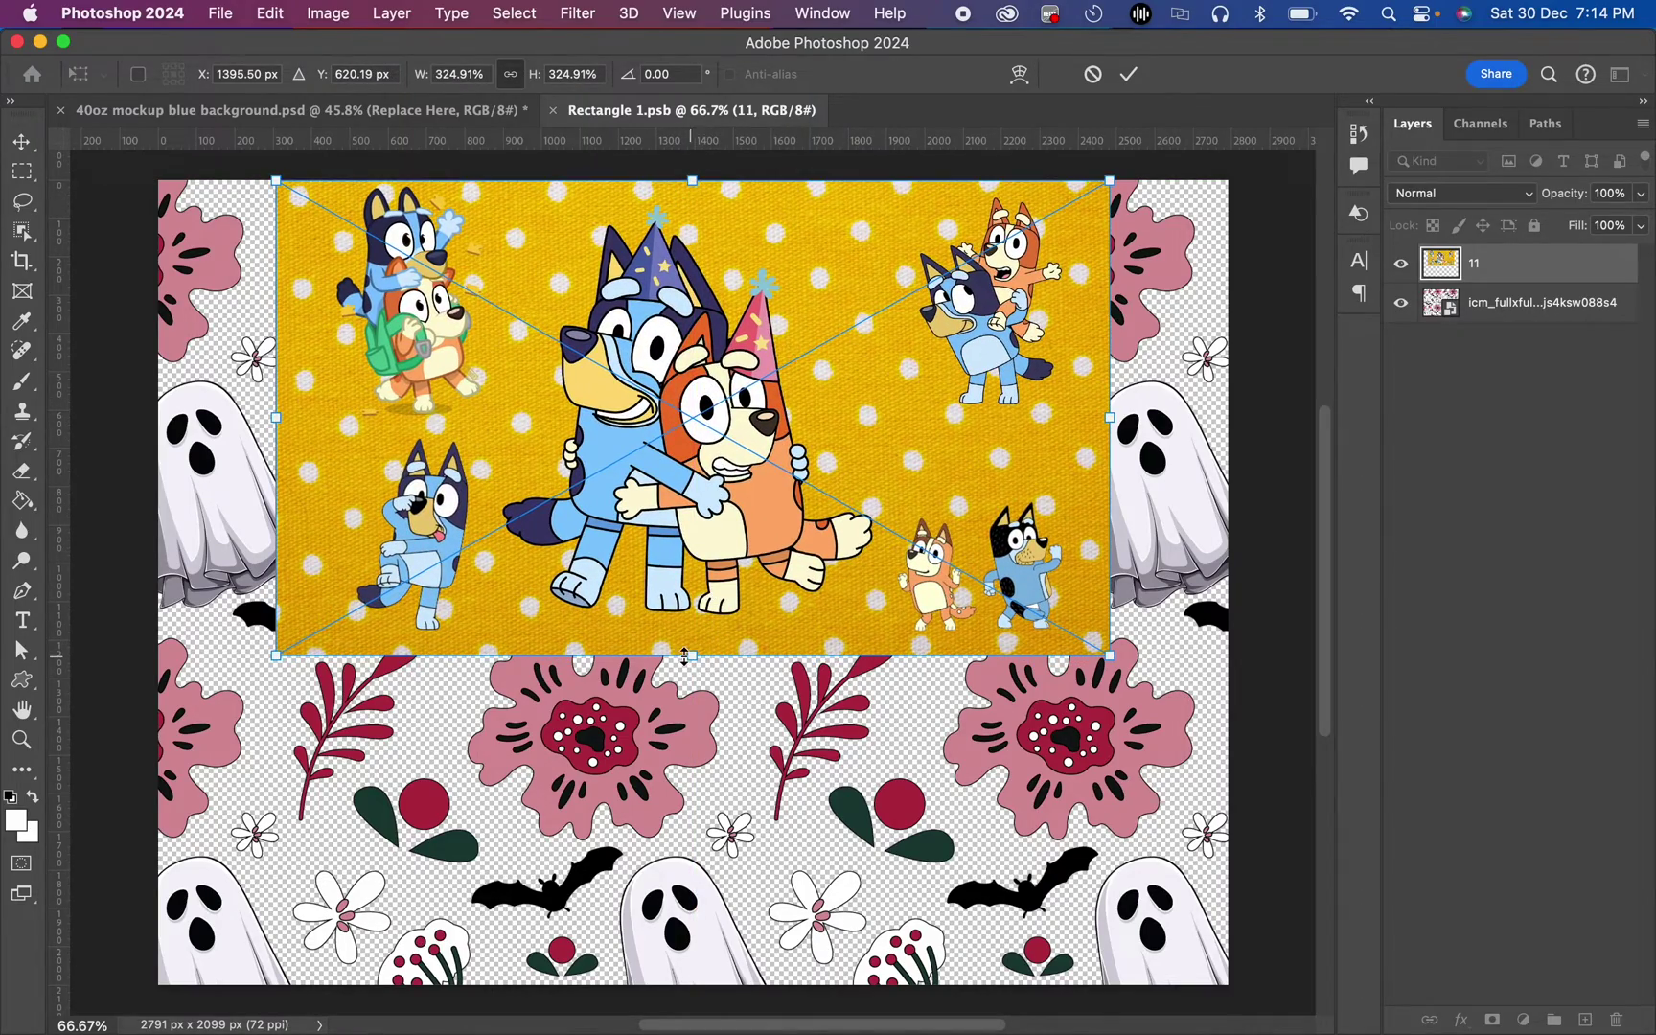
left_click_drag(684, 655, 654, 971)
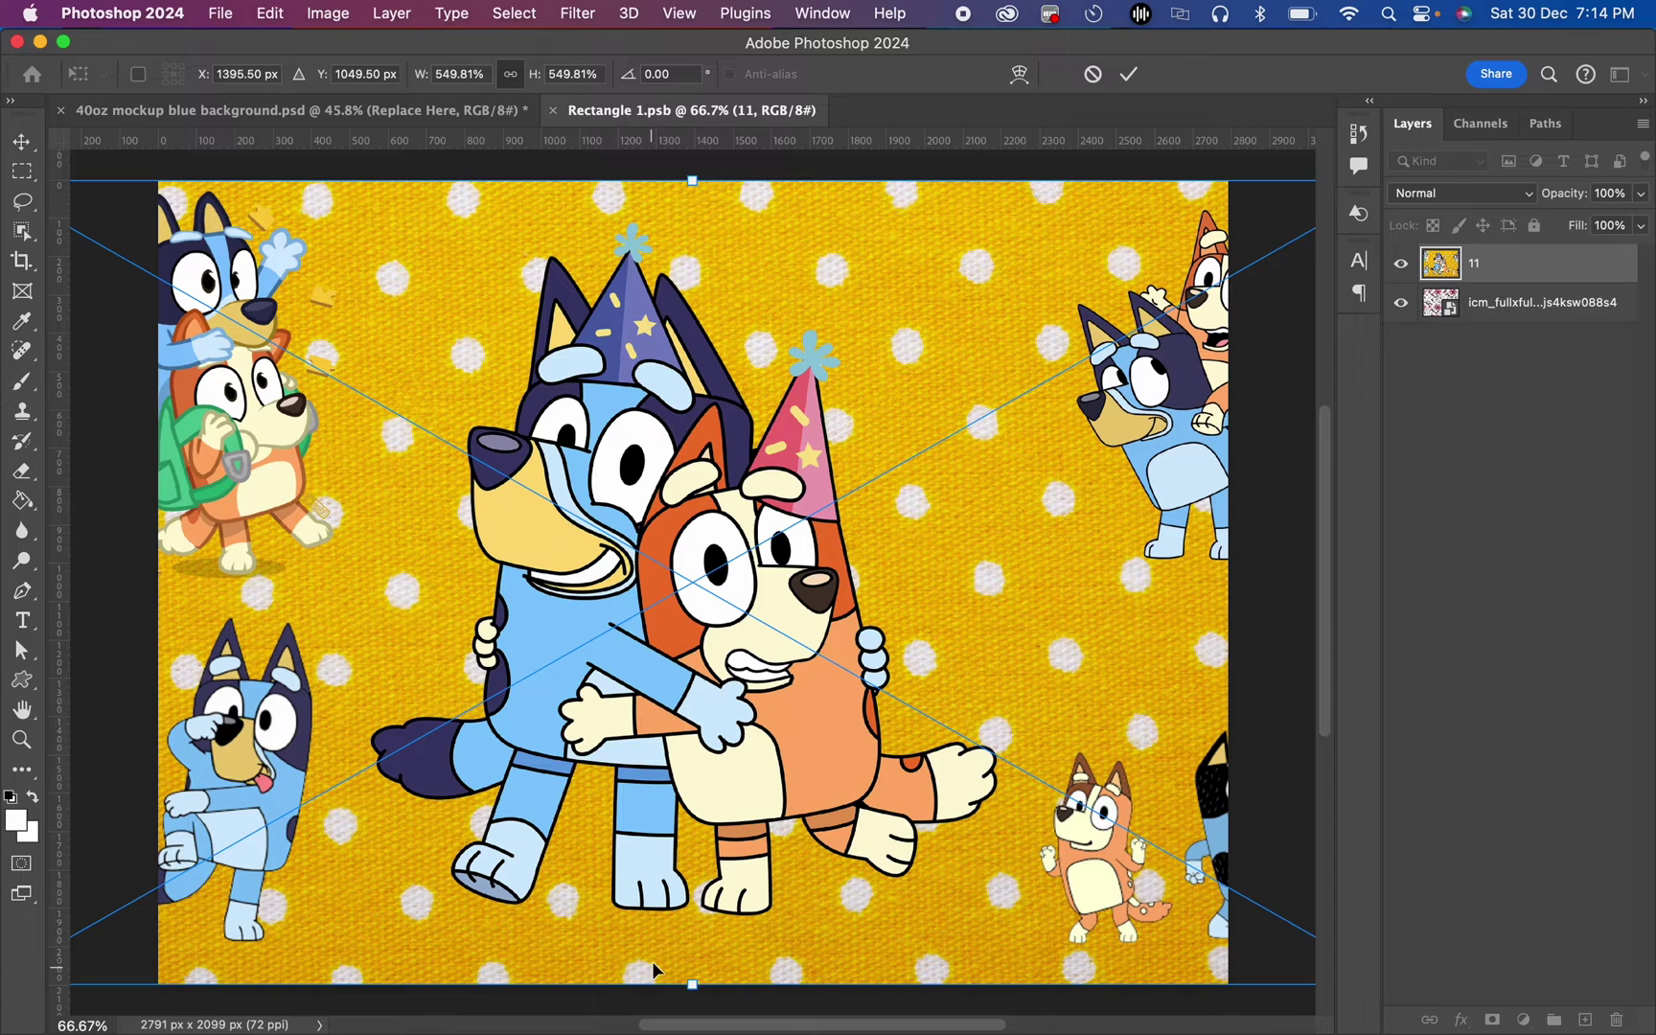
left_click(1129, 74)
- Hide and delete the old Halloween pattern layer
left_click(1403, 303)
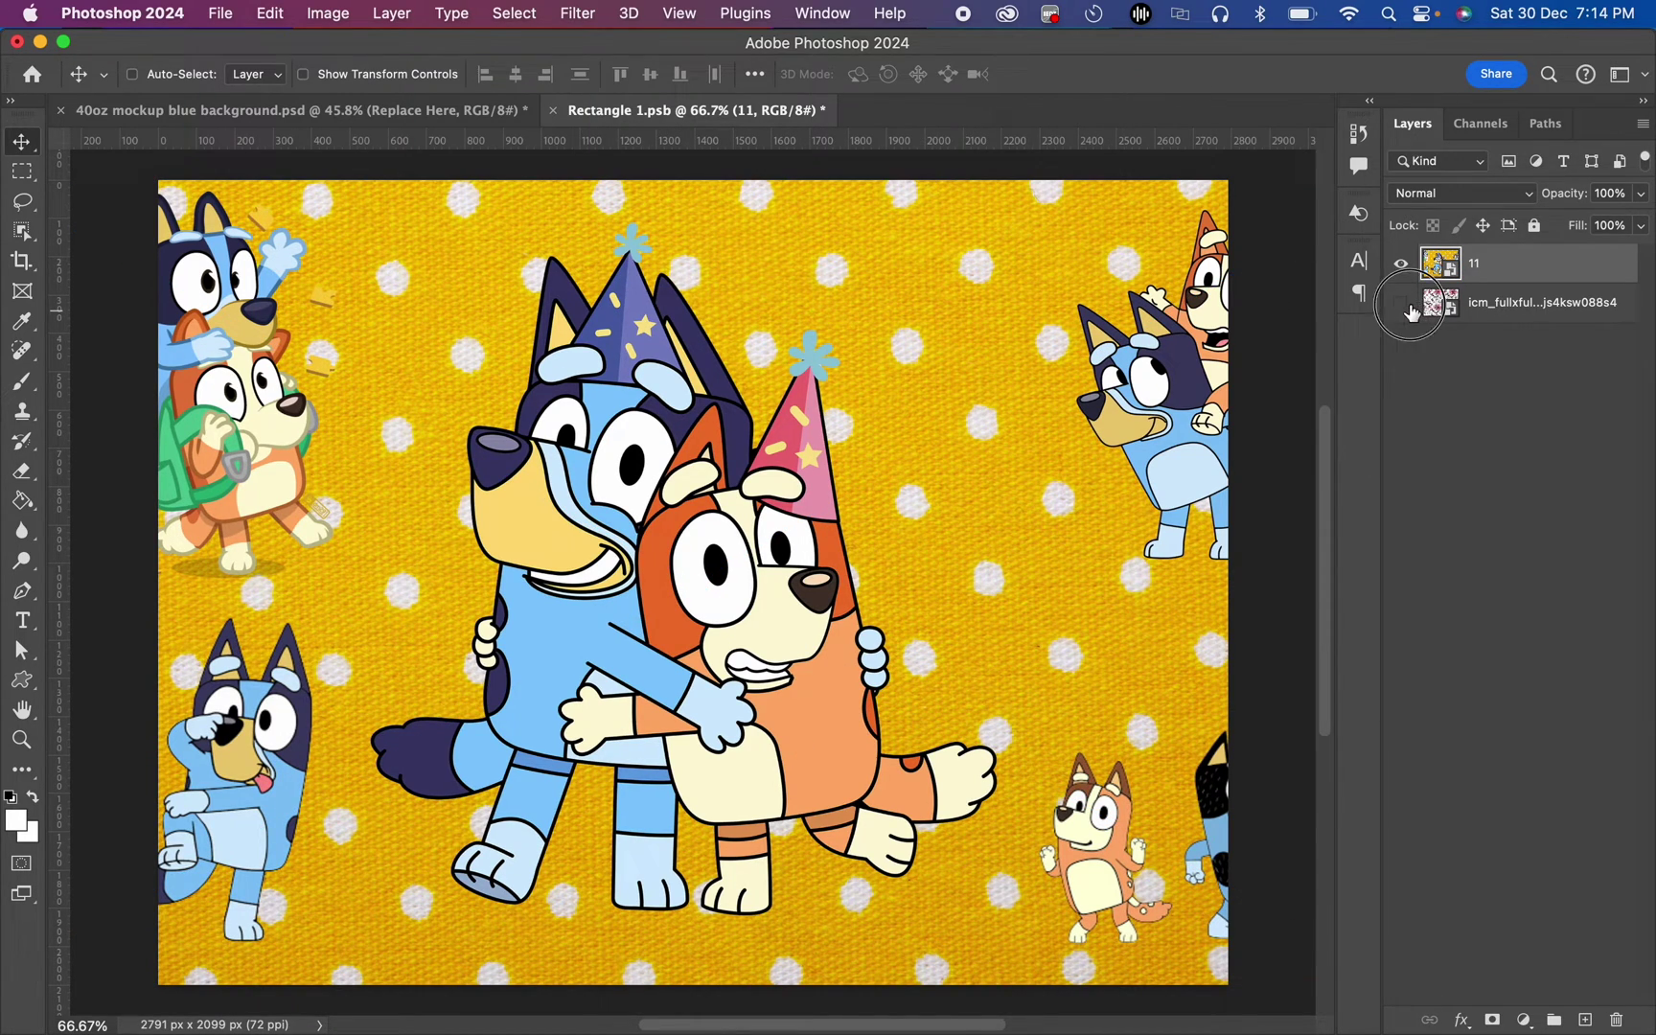
left_click(1482, 307)
key("Delete")
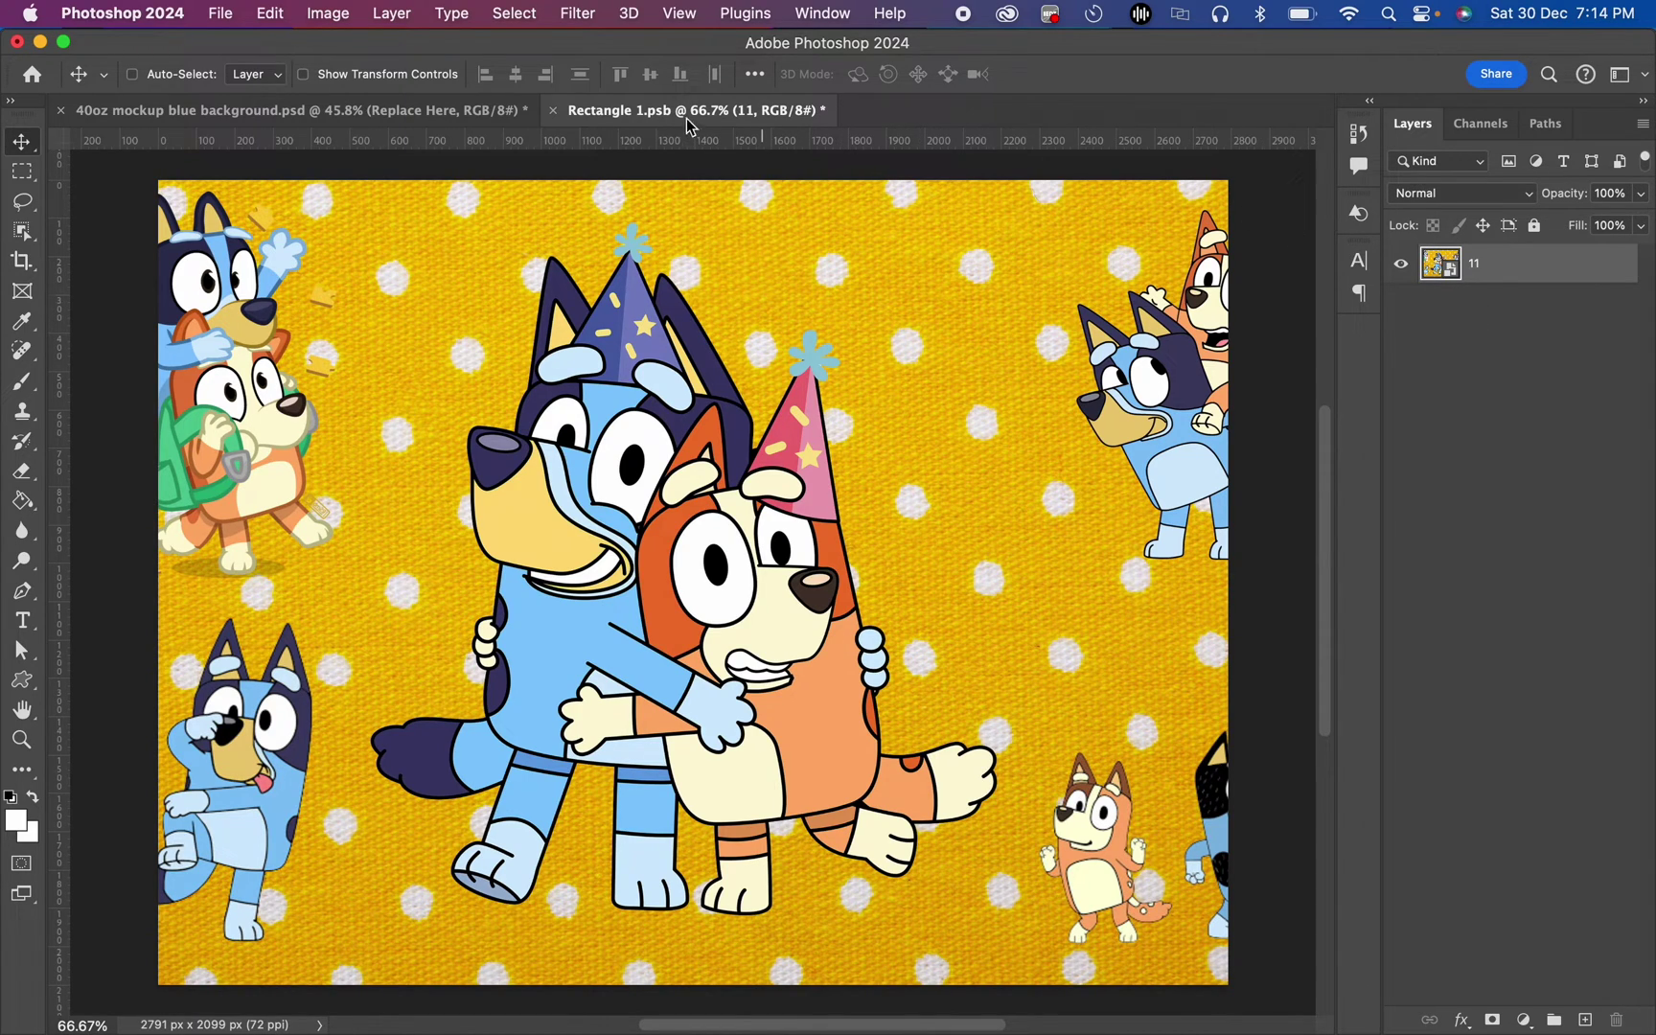
- Save Rectangle 1.psb via File > Save and close its tab
left_click(223, 16)
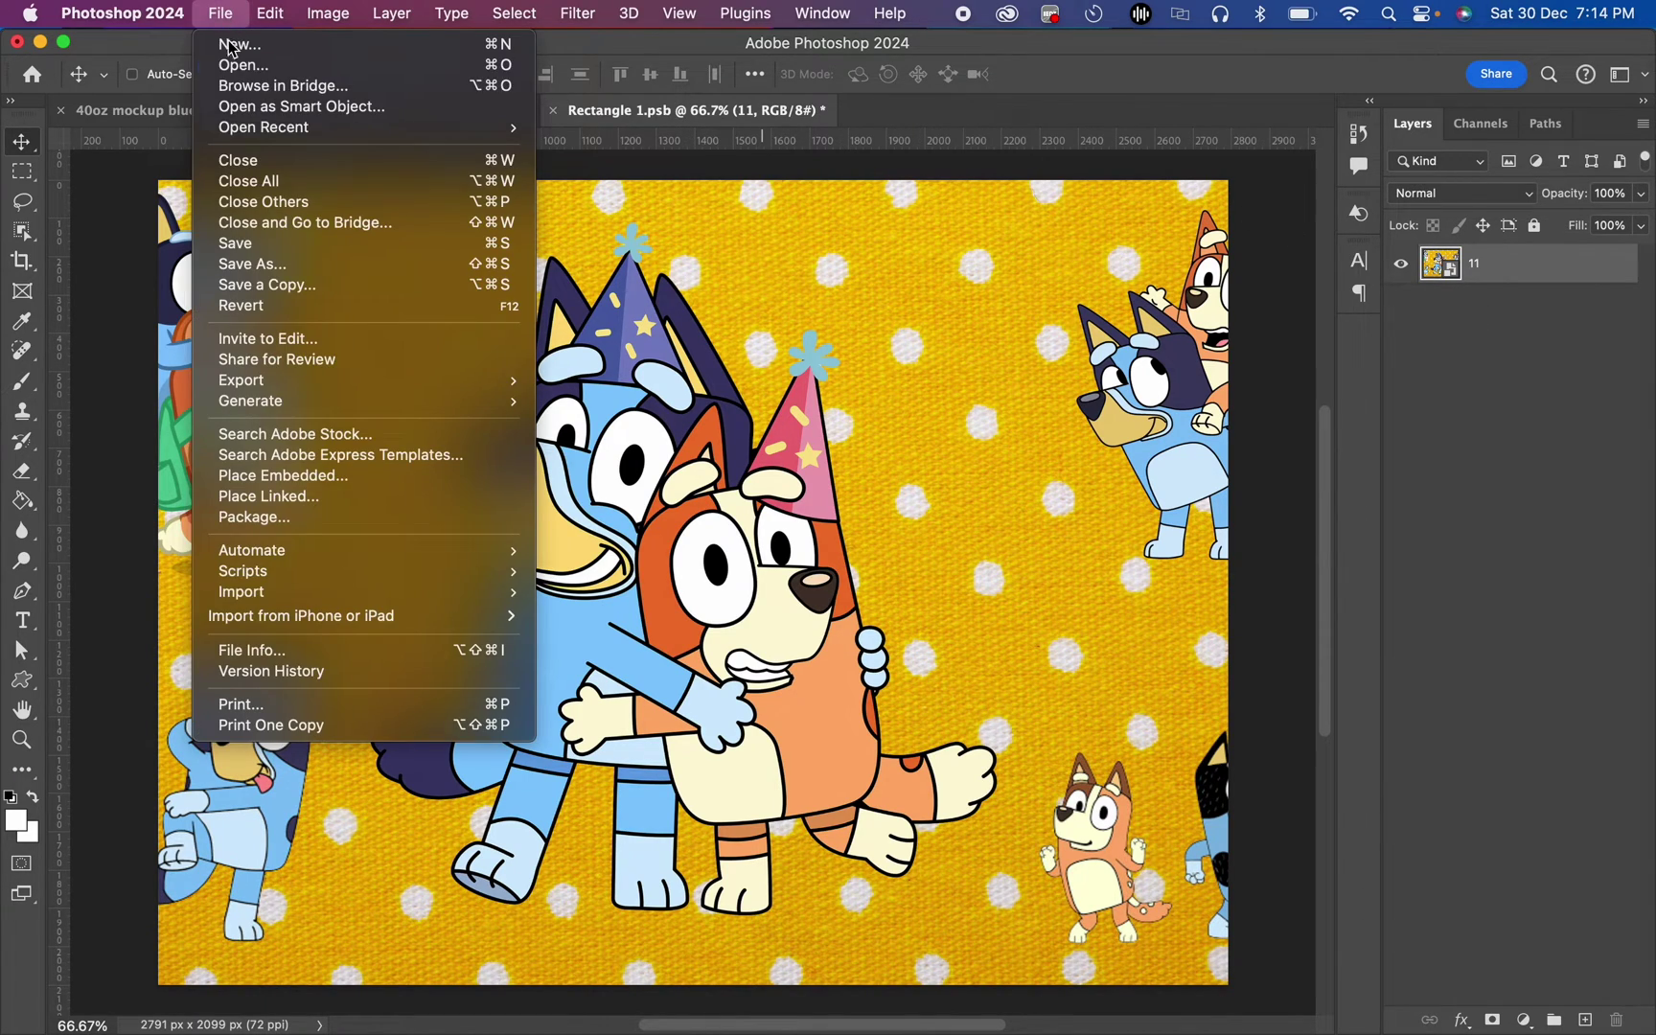
left_click(293, 249)
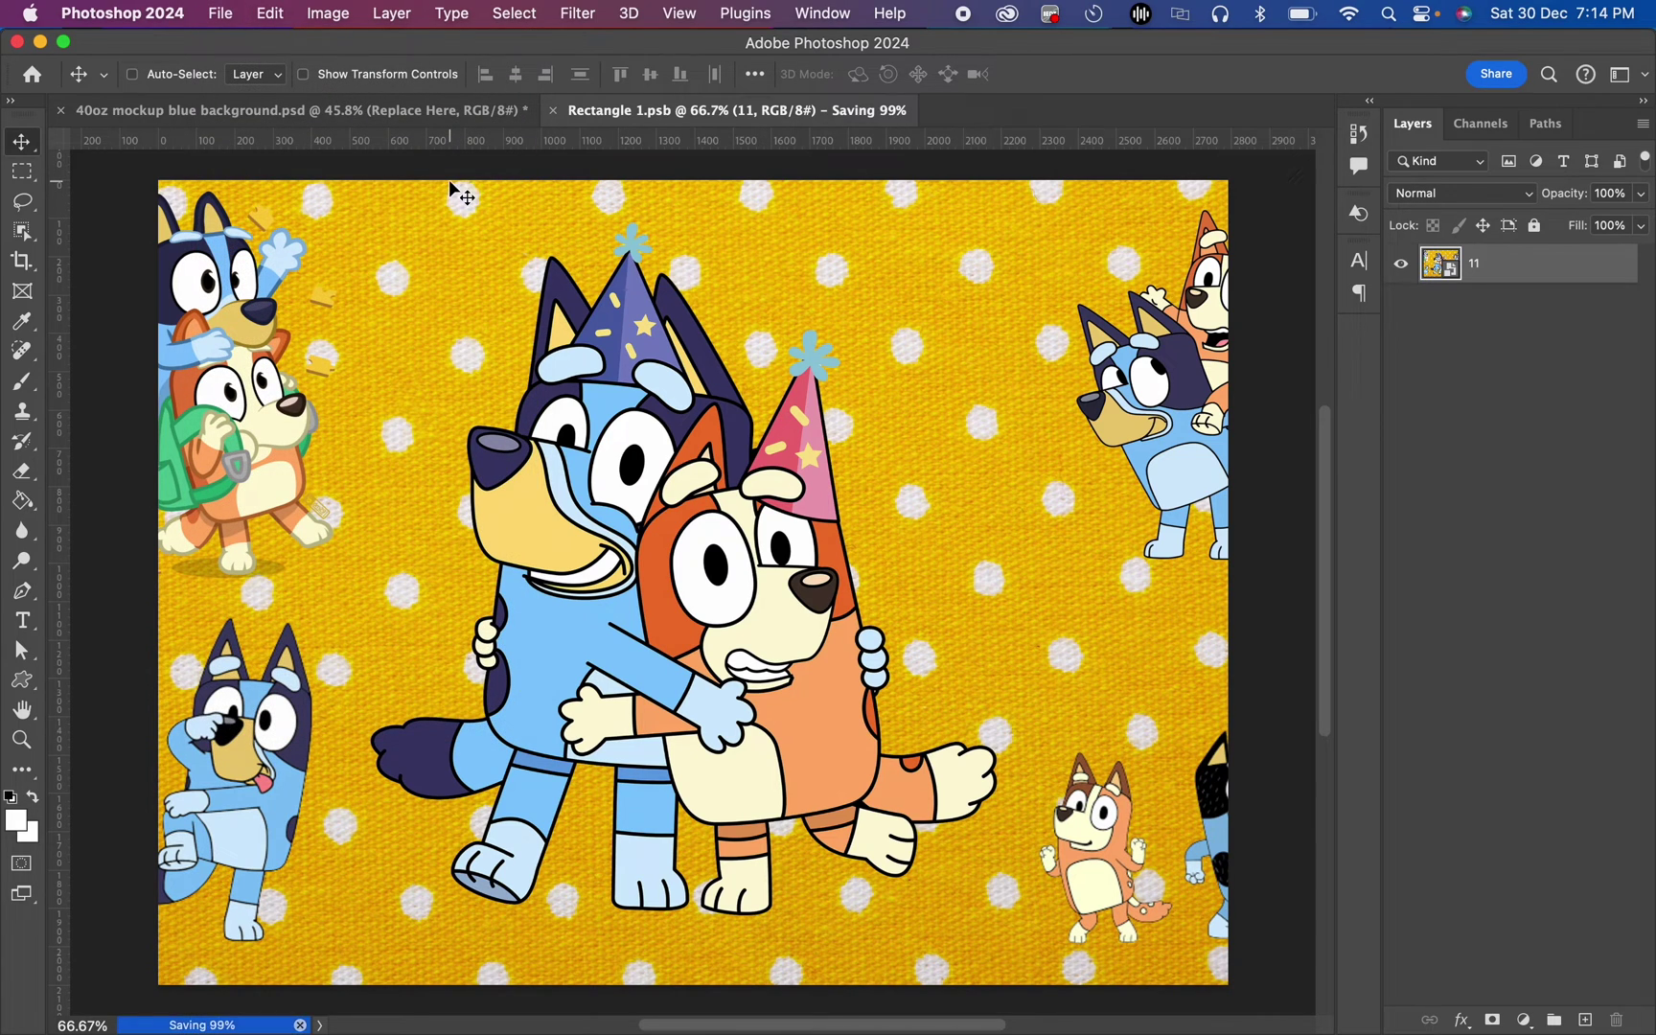
left_click(552, 110)
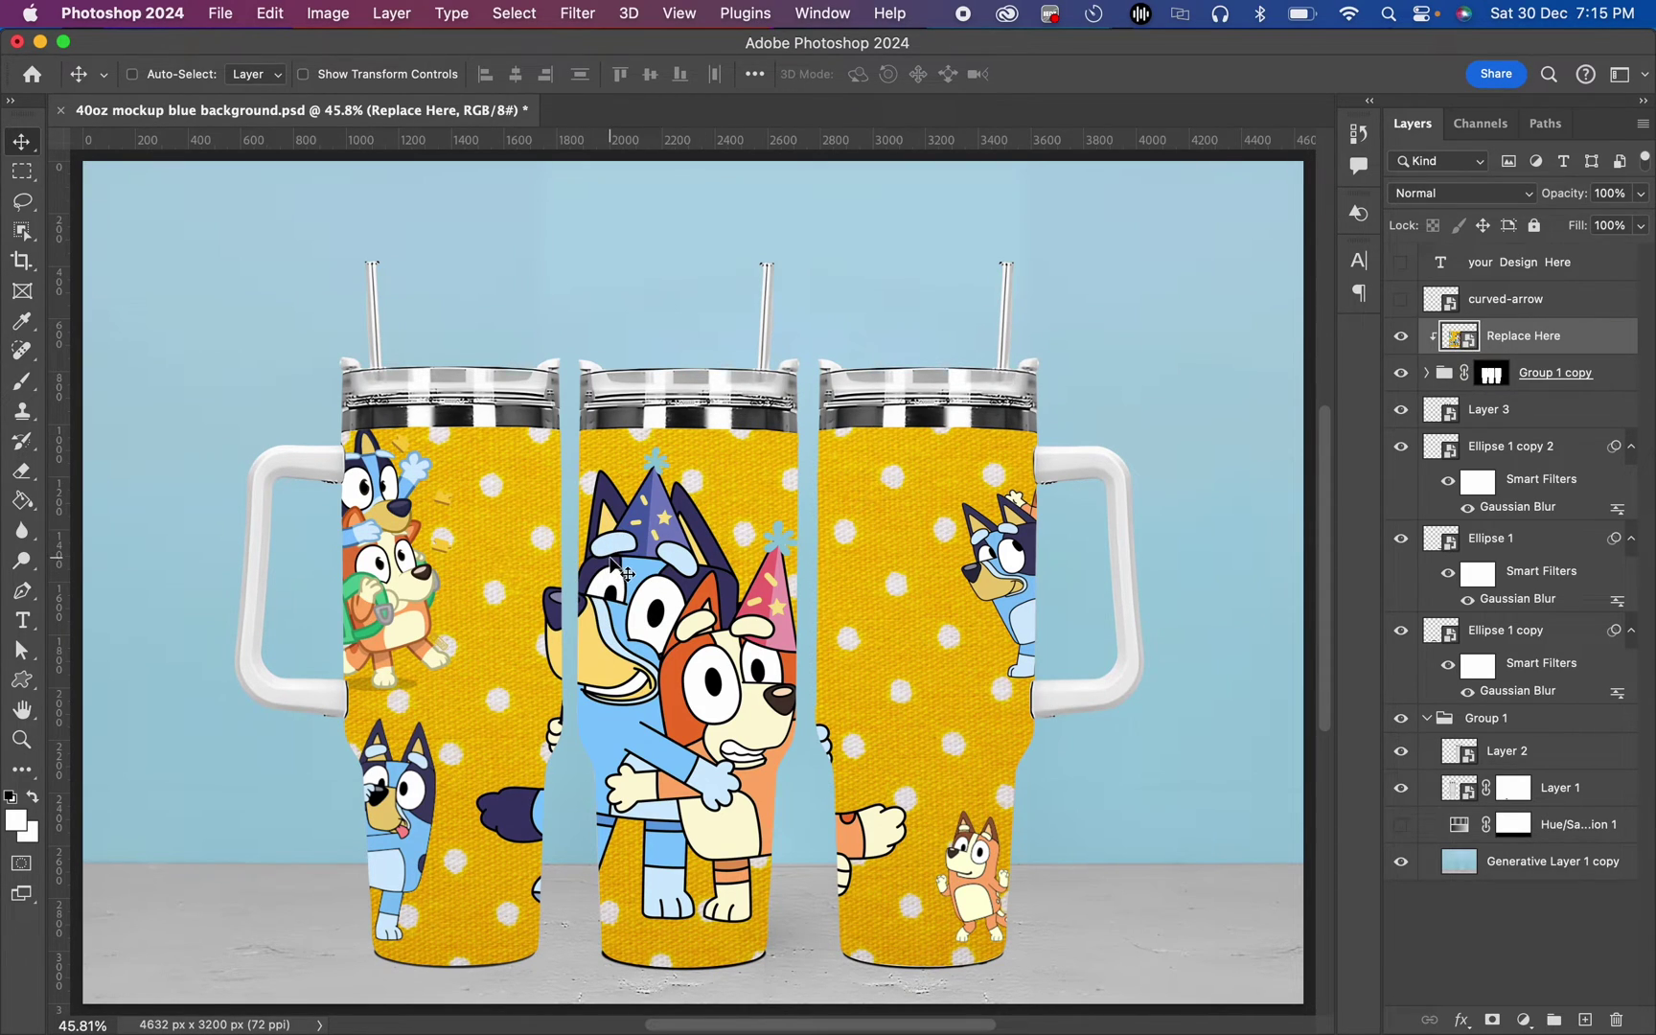
- Set the Replace Here design layer's blend mode to Multiply
left_click(1445, 199)
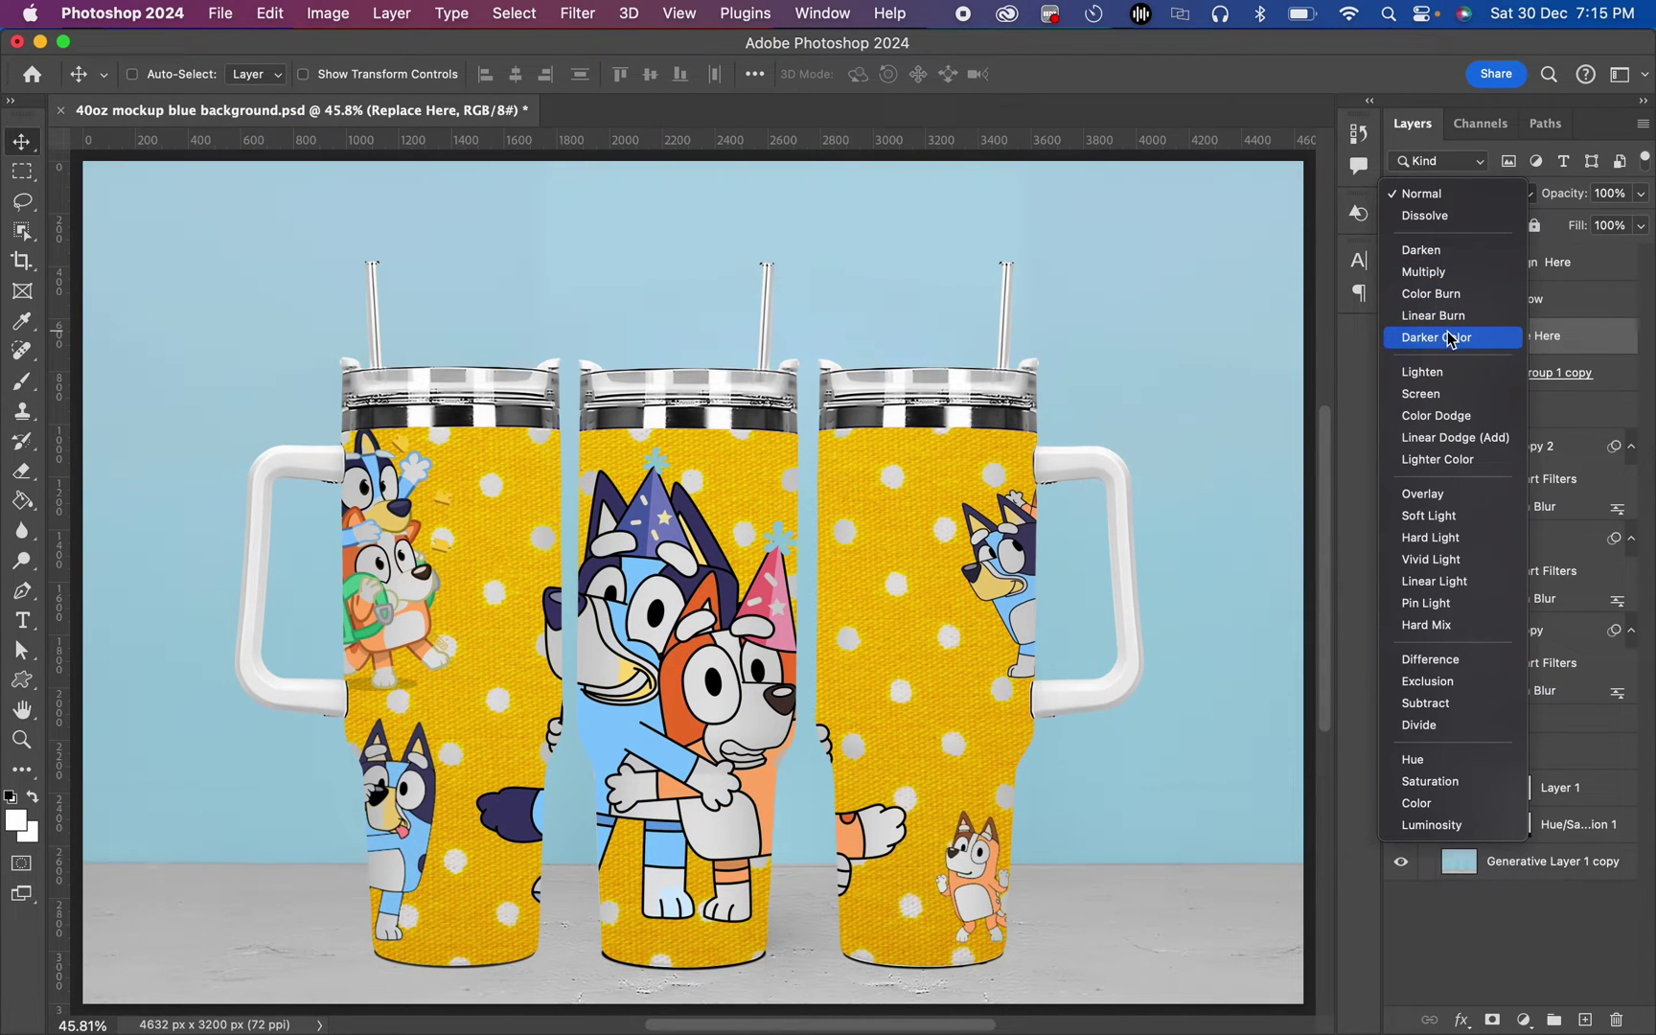
left_click(1454, 277)
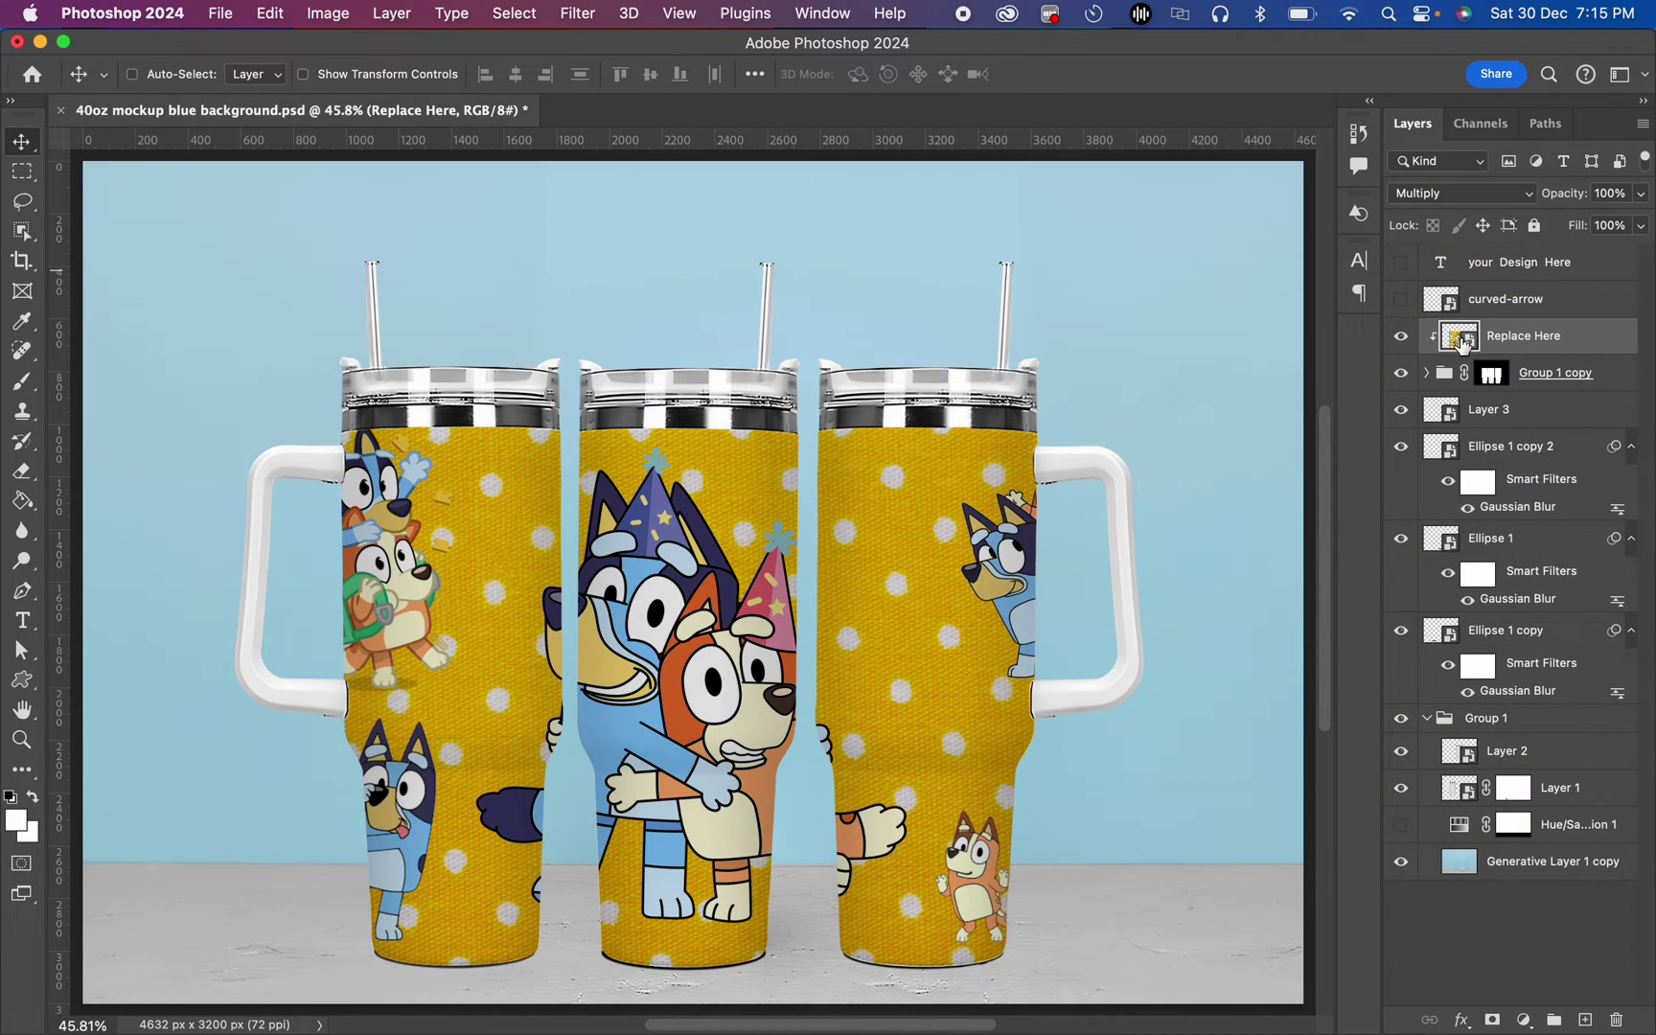
- Open the Replace Here smart object and drag in the blue Bluey design 9.png
double_click(1463, 343)
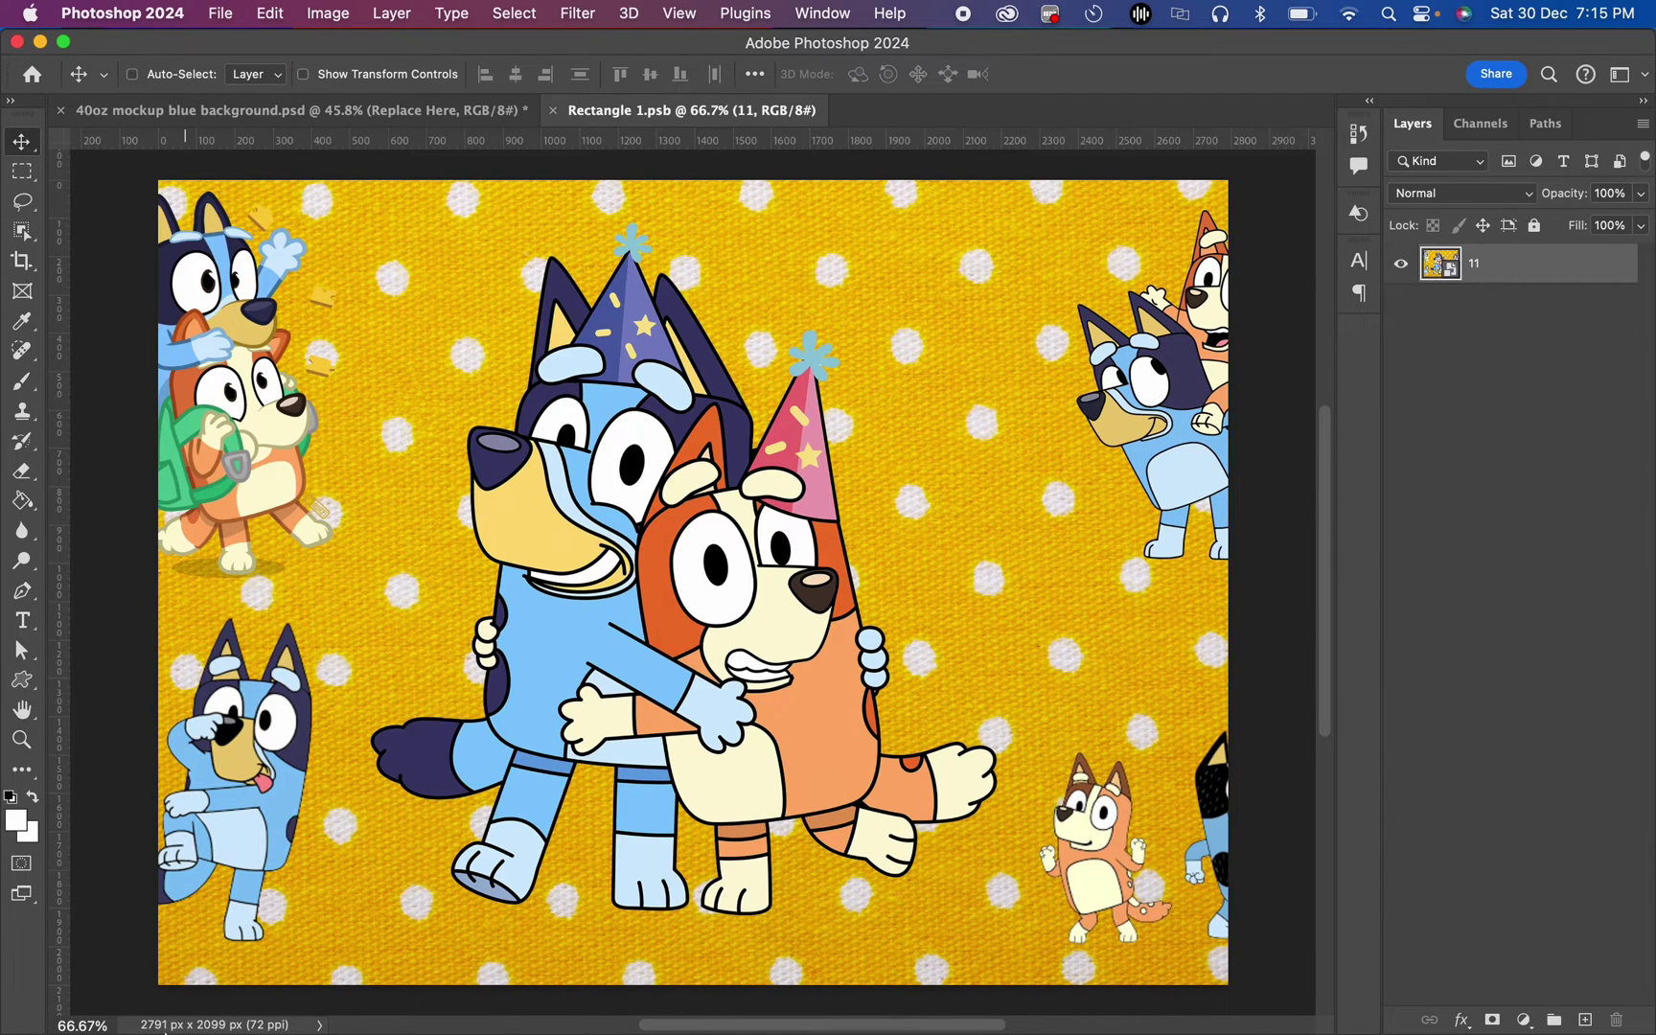
mouse_move(170, 1020)
left_click(89, 1001)
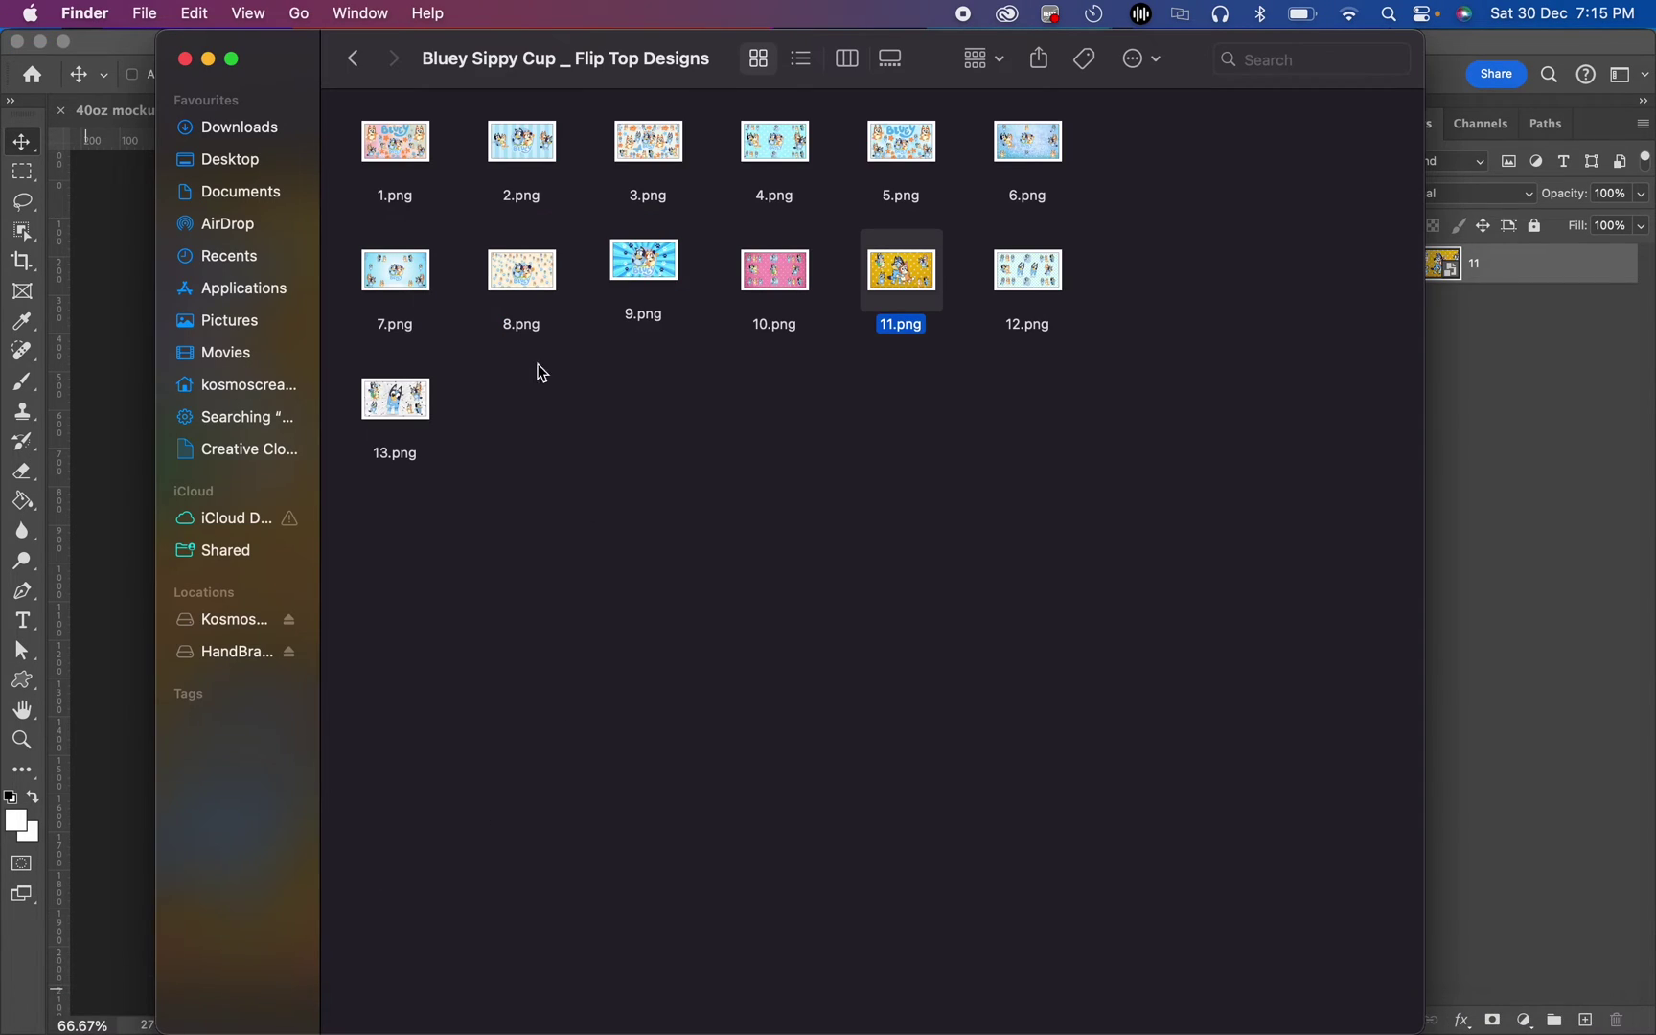
left_click_drag(632, 260, 134, 335)
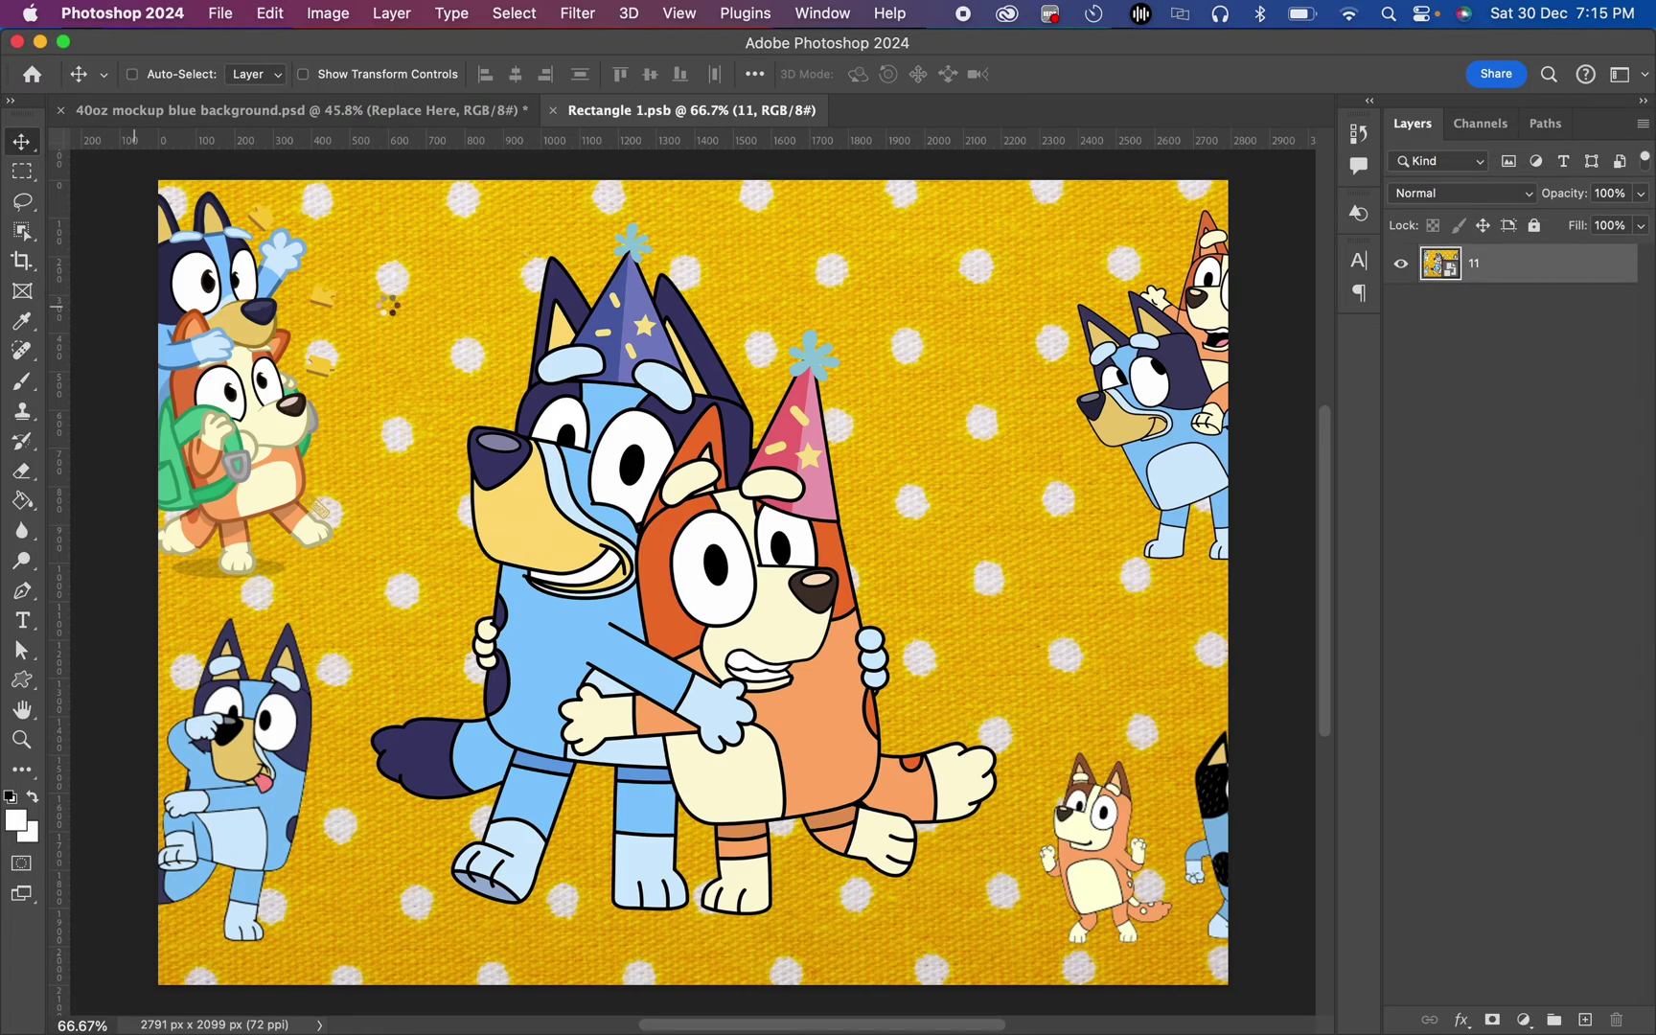
- Stretch 9.png to fill the canvas, commit, save with Cmd+S and close Rectangle 1.psb
left_click_drag(704, 498, 709, 180)
left_click_drag(702, 668, 694, 998)
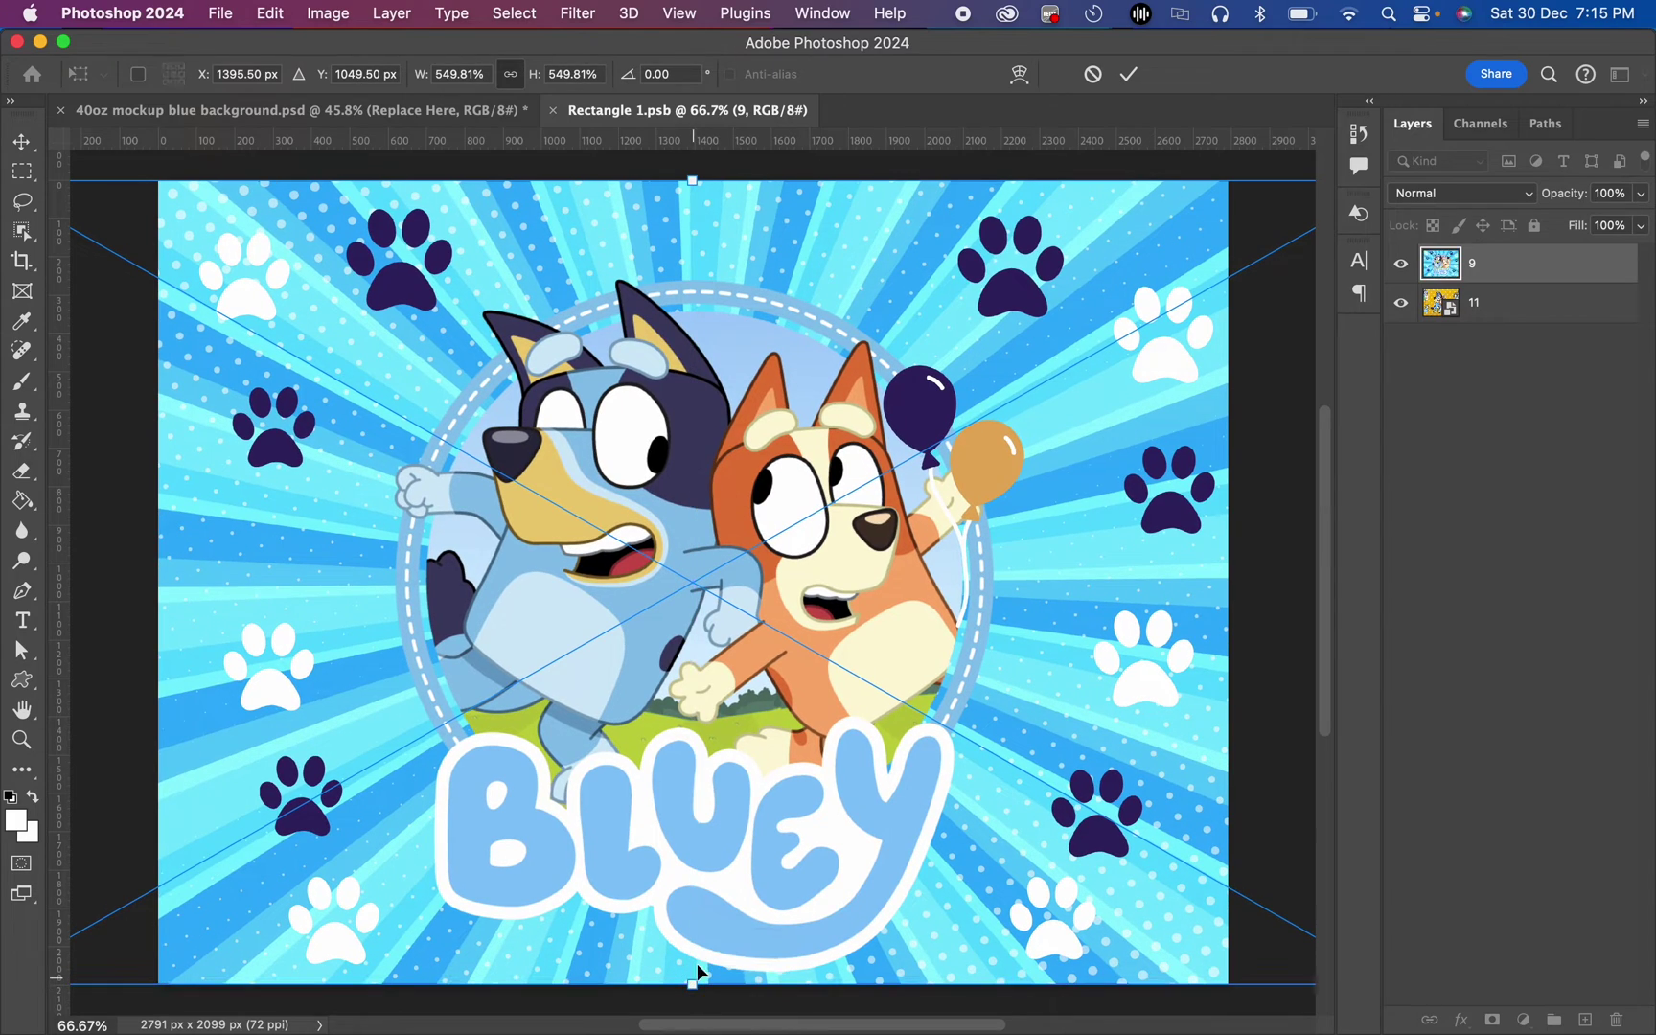
left_click(1129, 74)
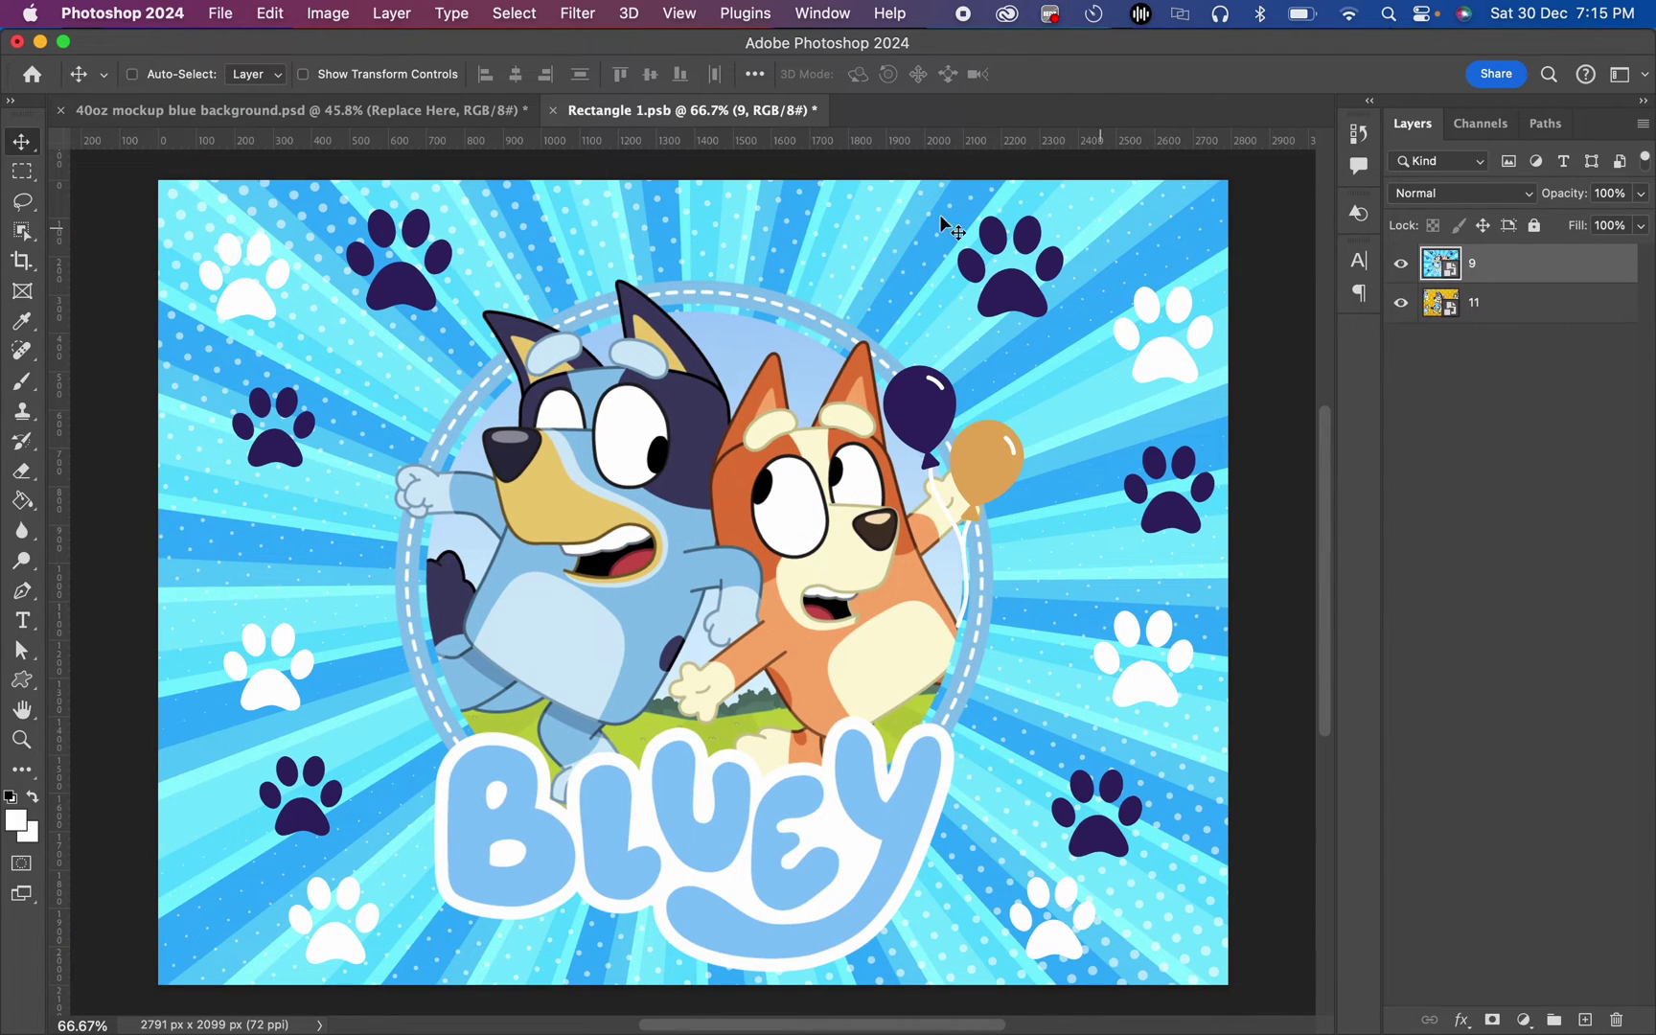
key("super+s")
left_click(553, 110)
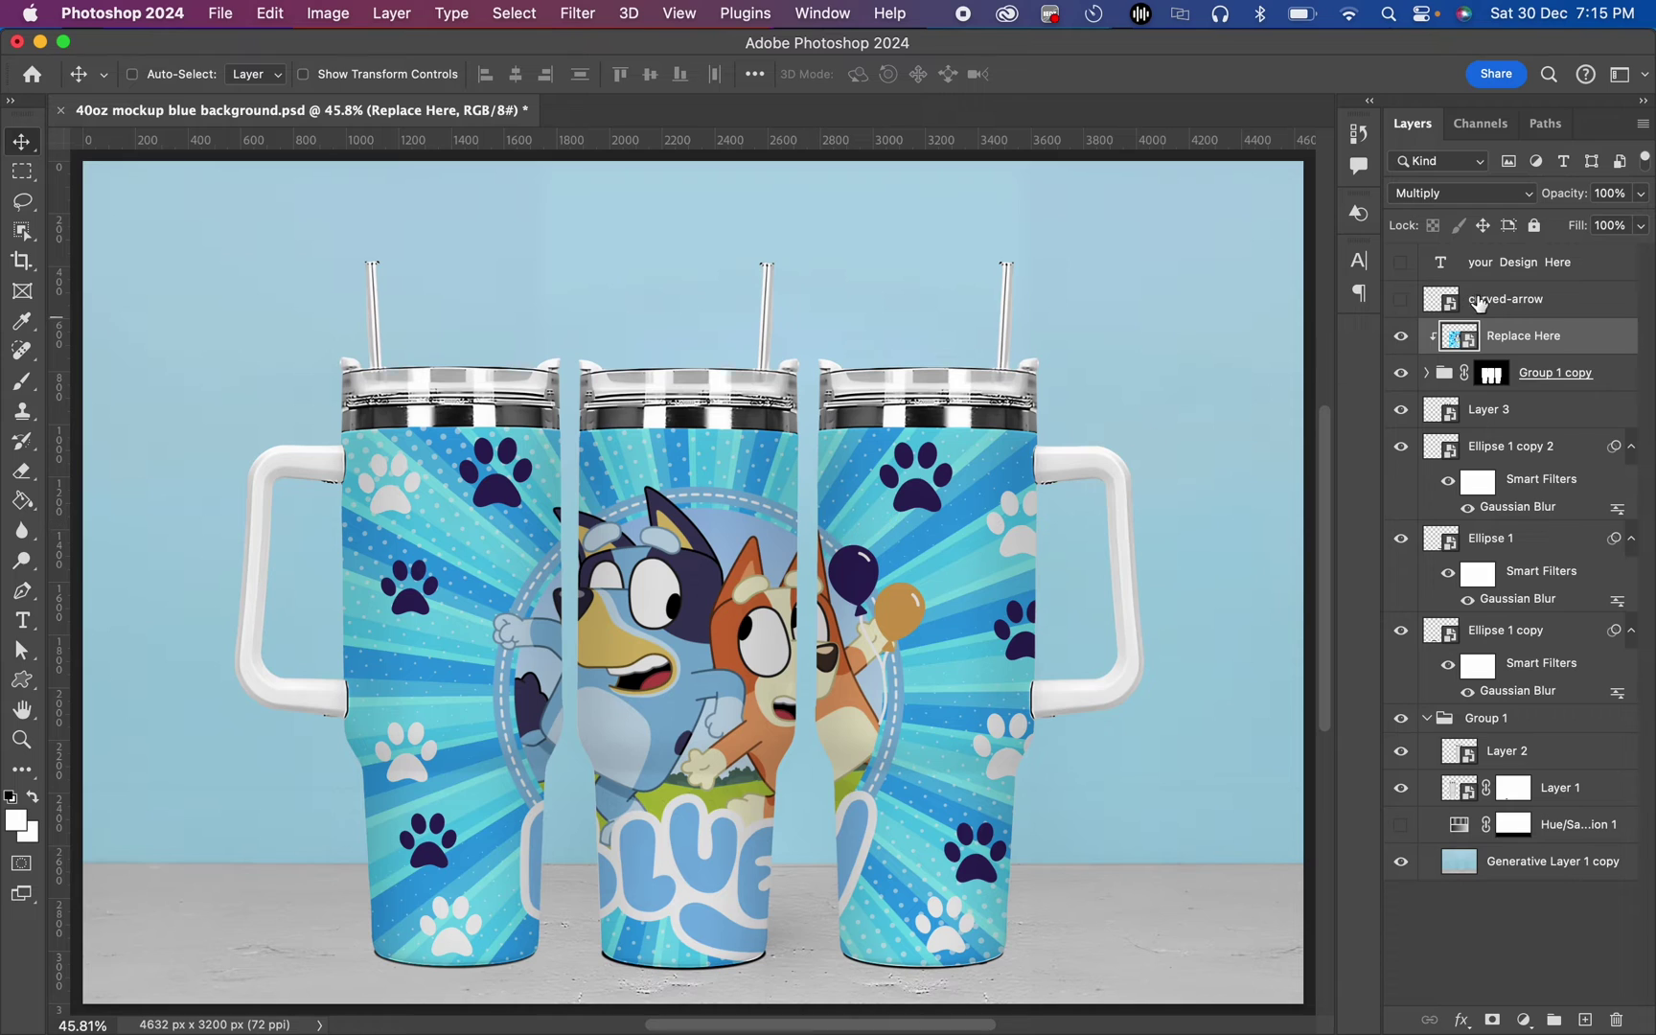
- Keep the design layer on Multiply and collapse Group 1 in the Layers panel
left_click(1473, 194)
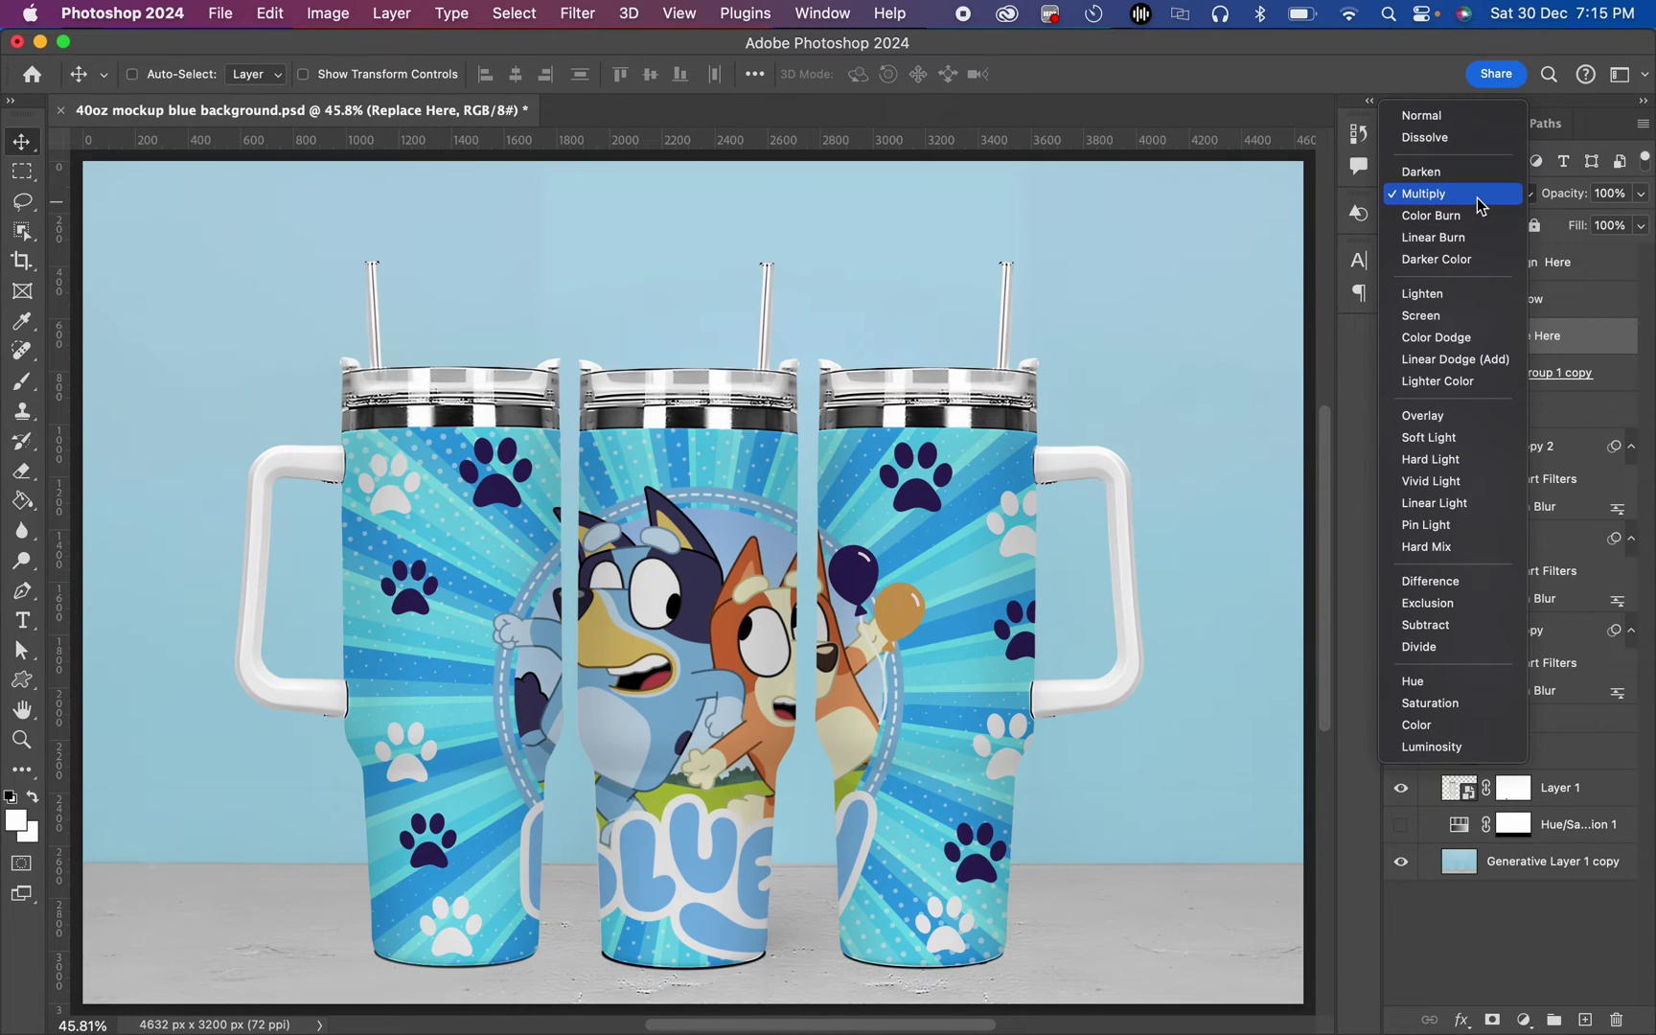
left_click(1437, 193)
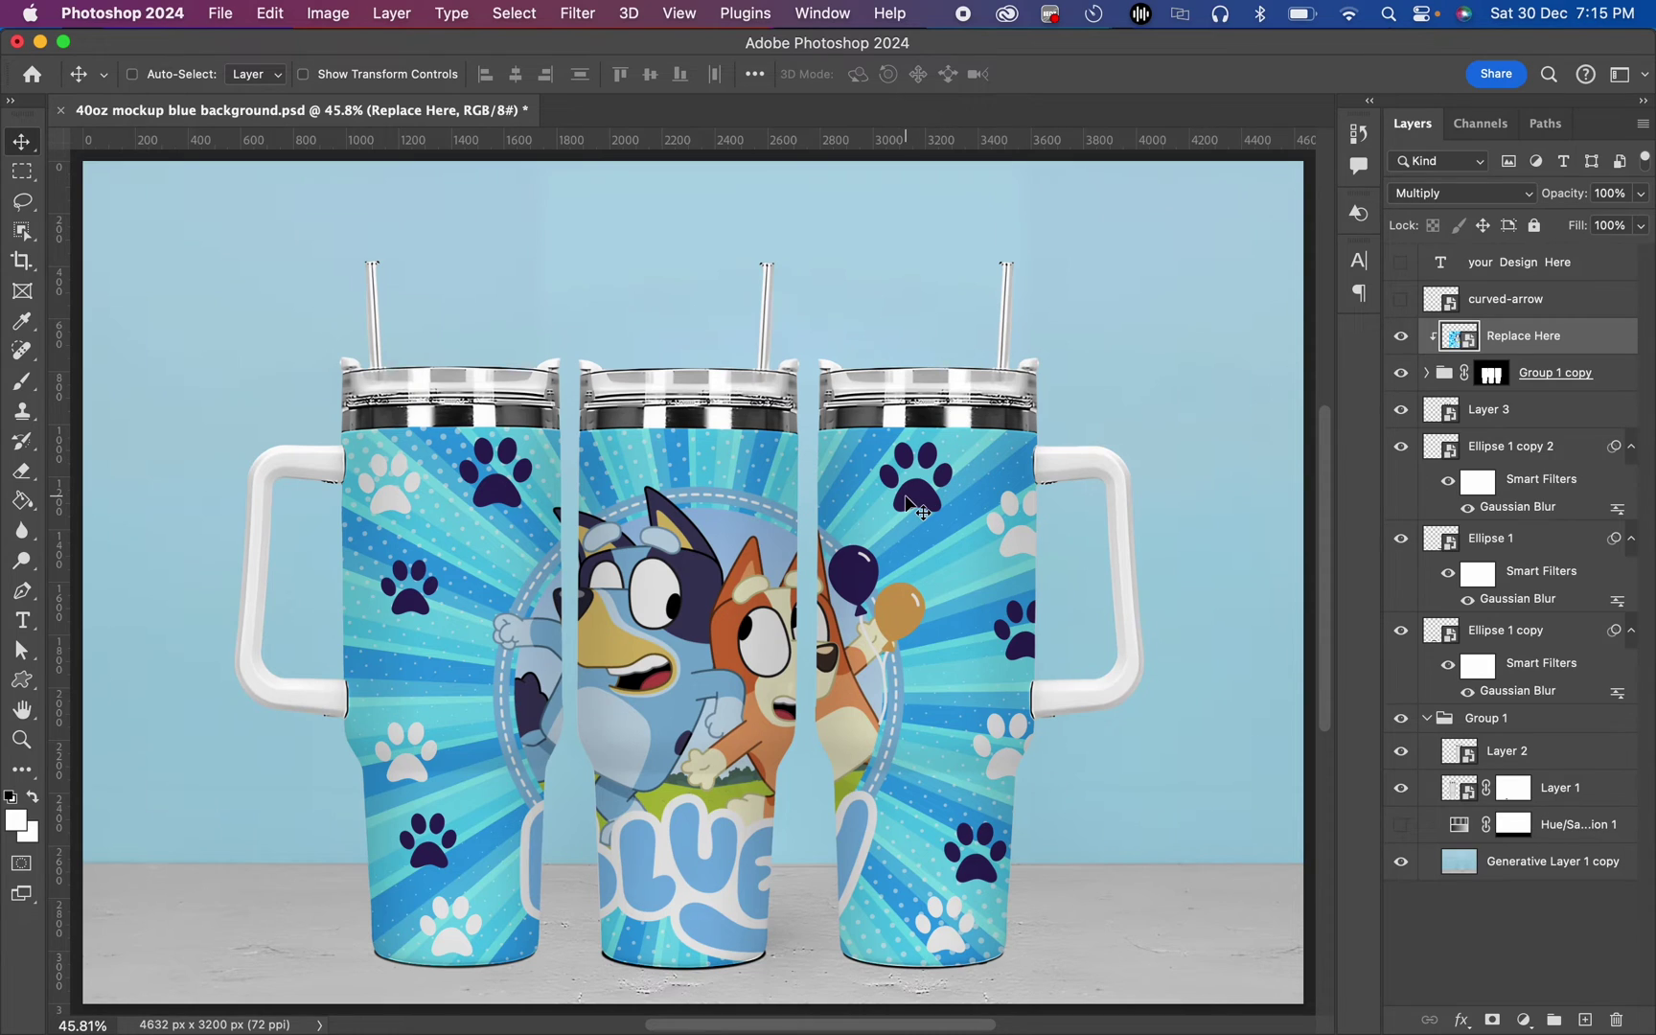
scroll(907, 498, "down", 2)
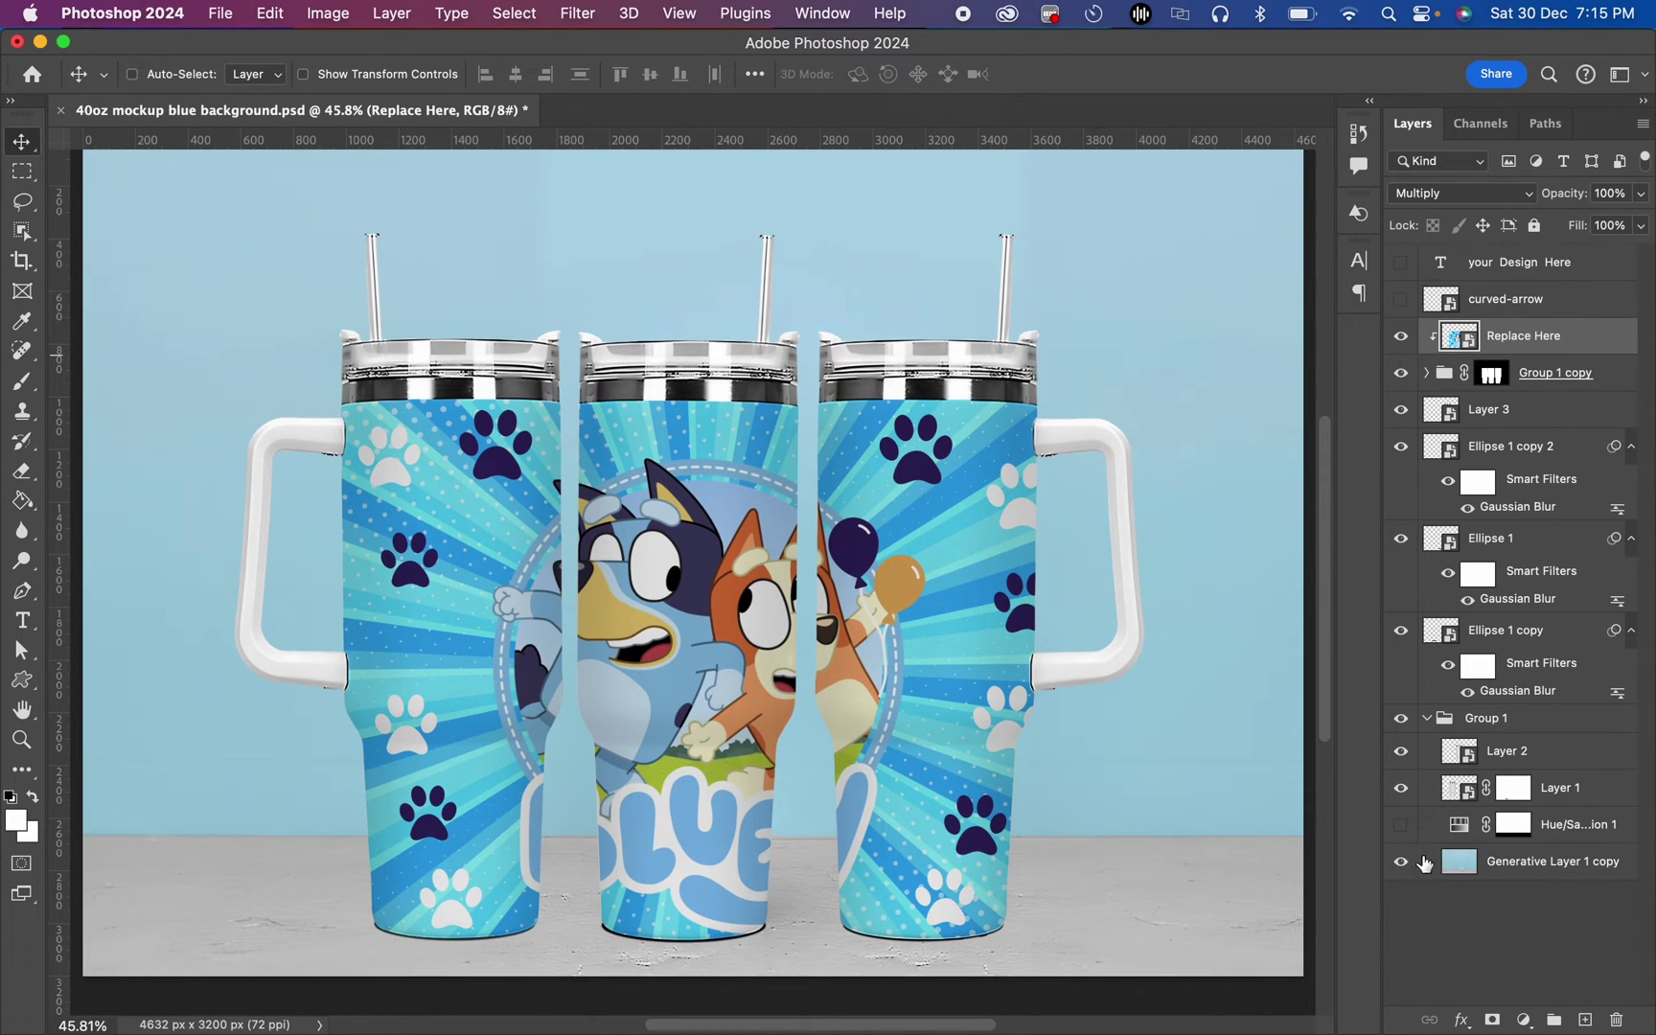
left_click(1427, 718)
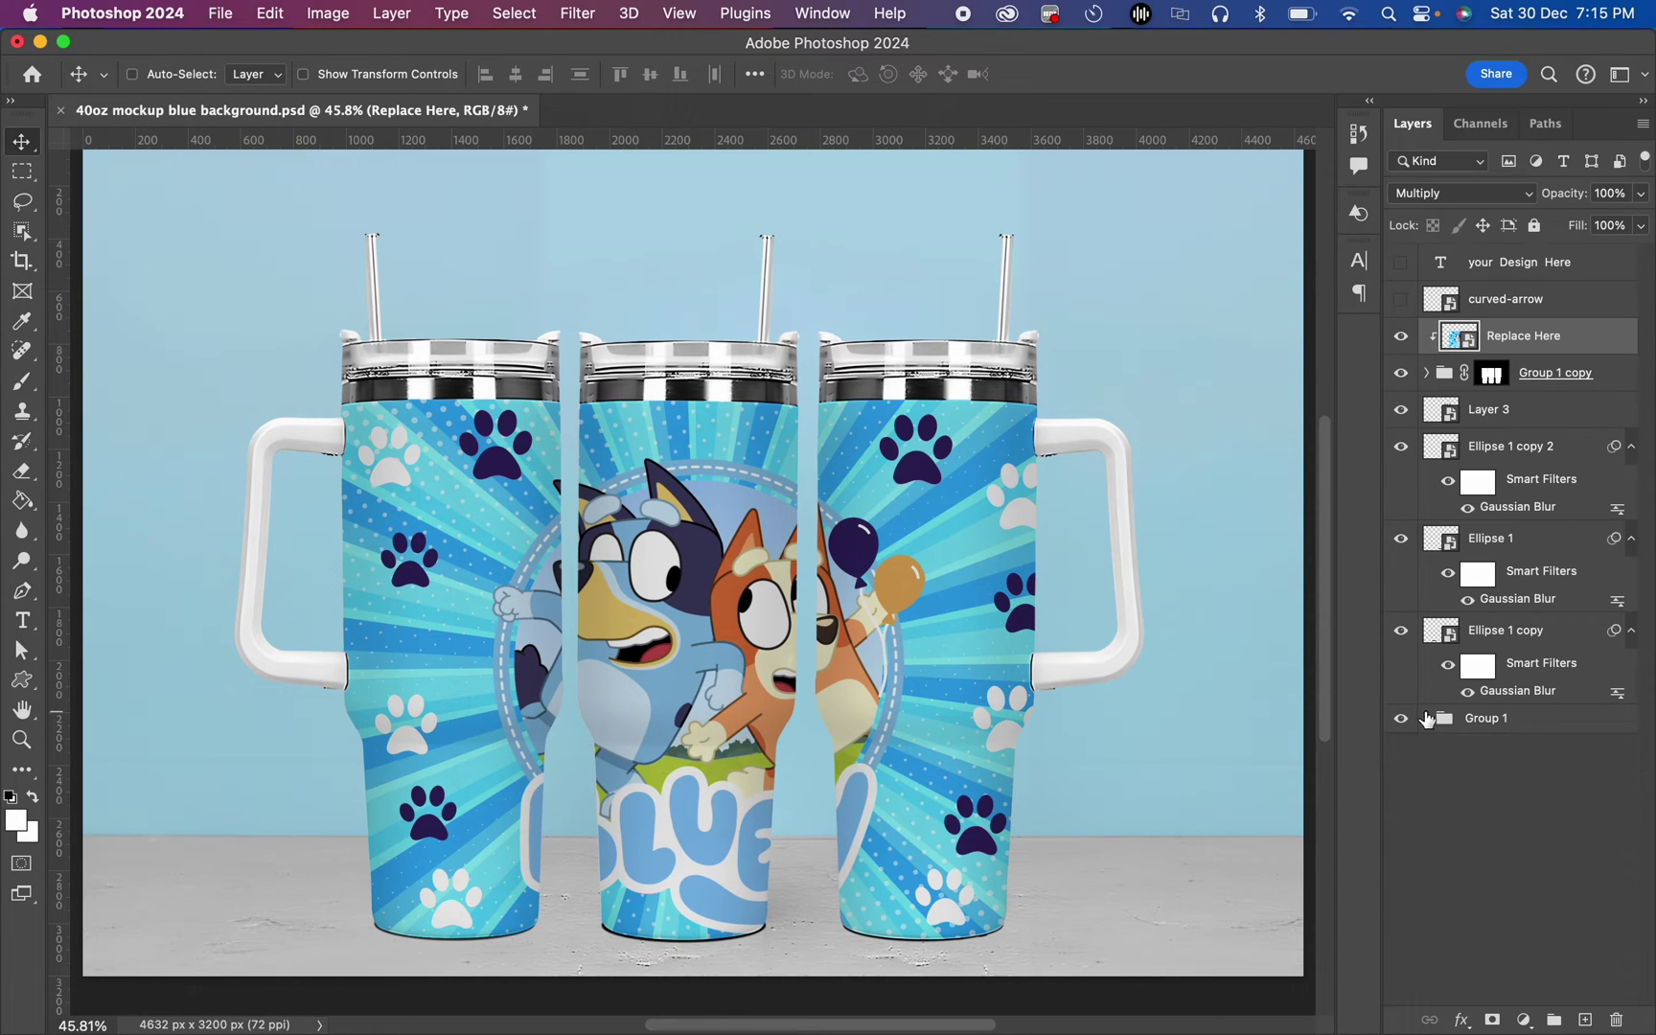
- In Finder, navigate to Downloads > 40 oz Tumbler > 40oz Tumbler PSD
left_click(73, 1009)
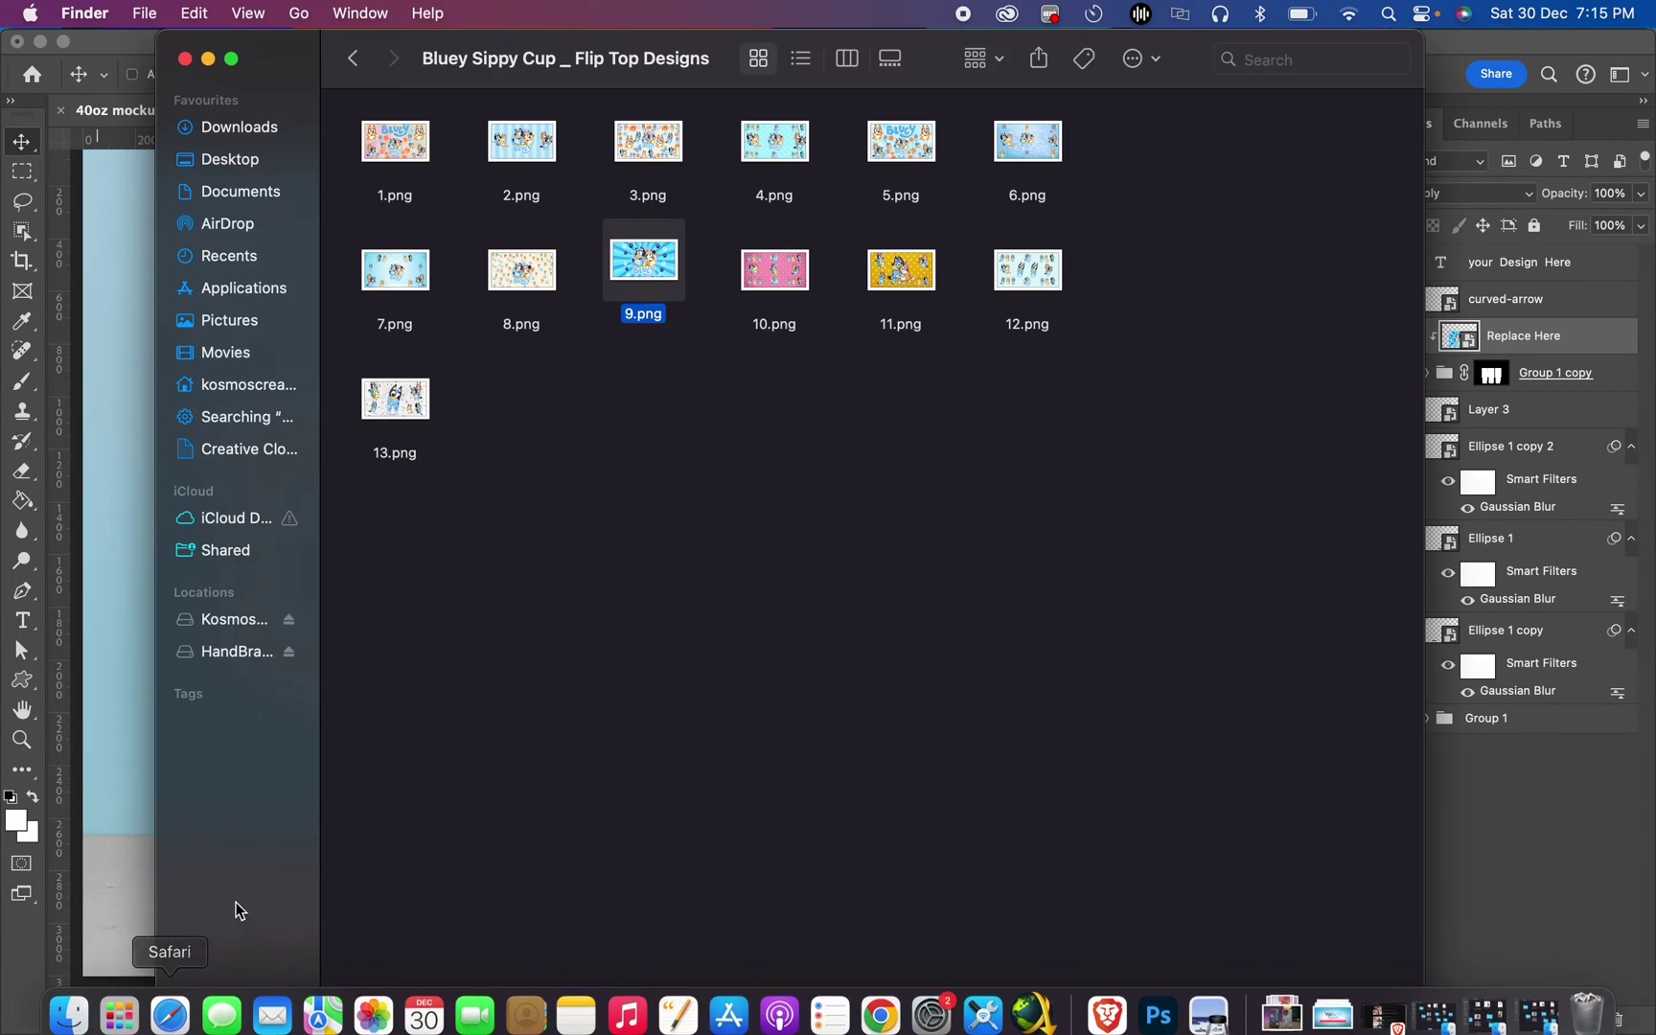
left_click(275, 126)
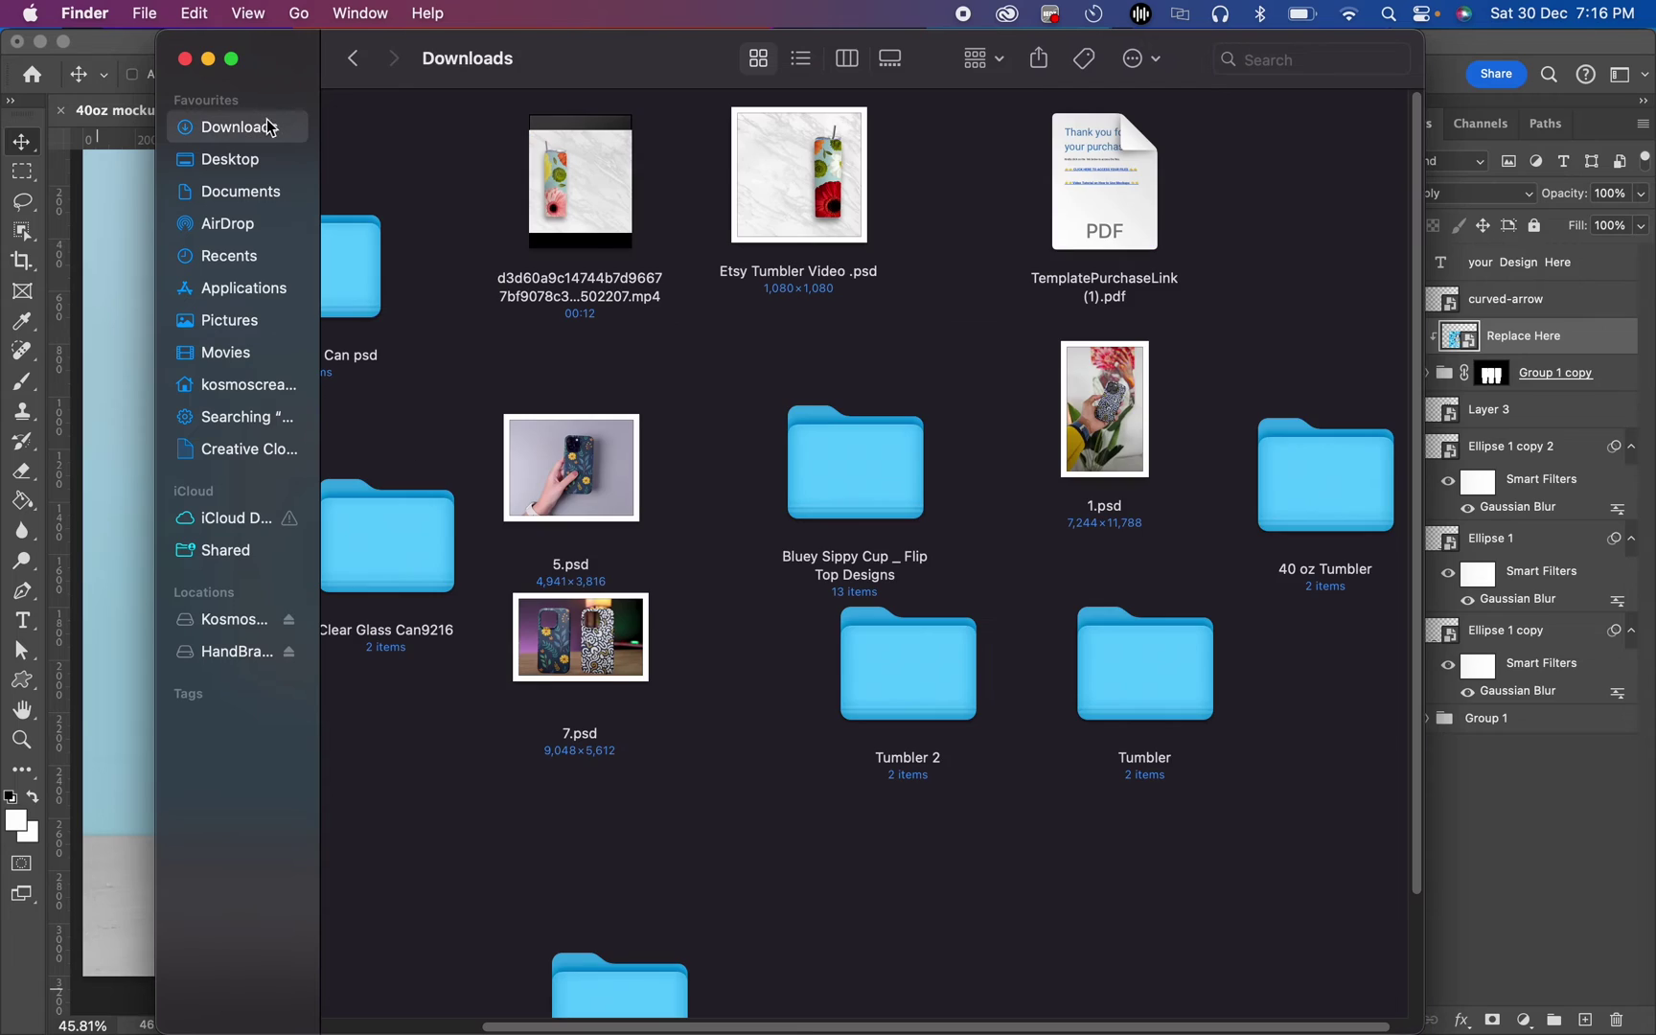
double_click(1343, 536)
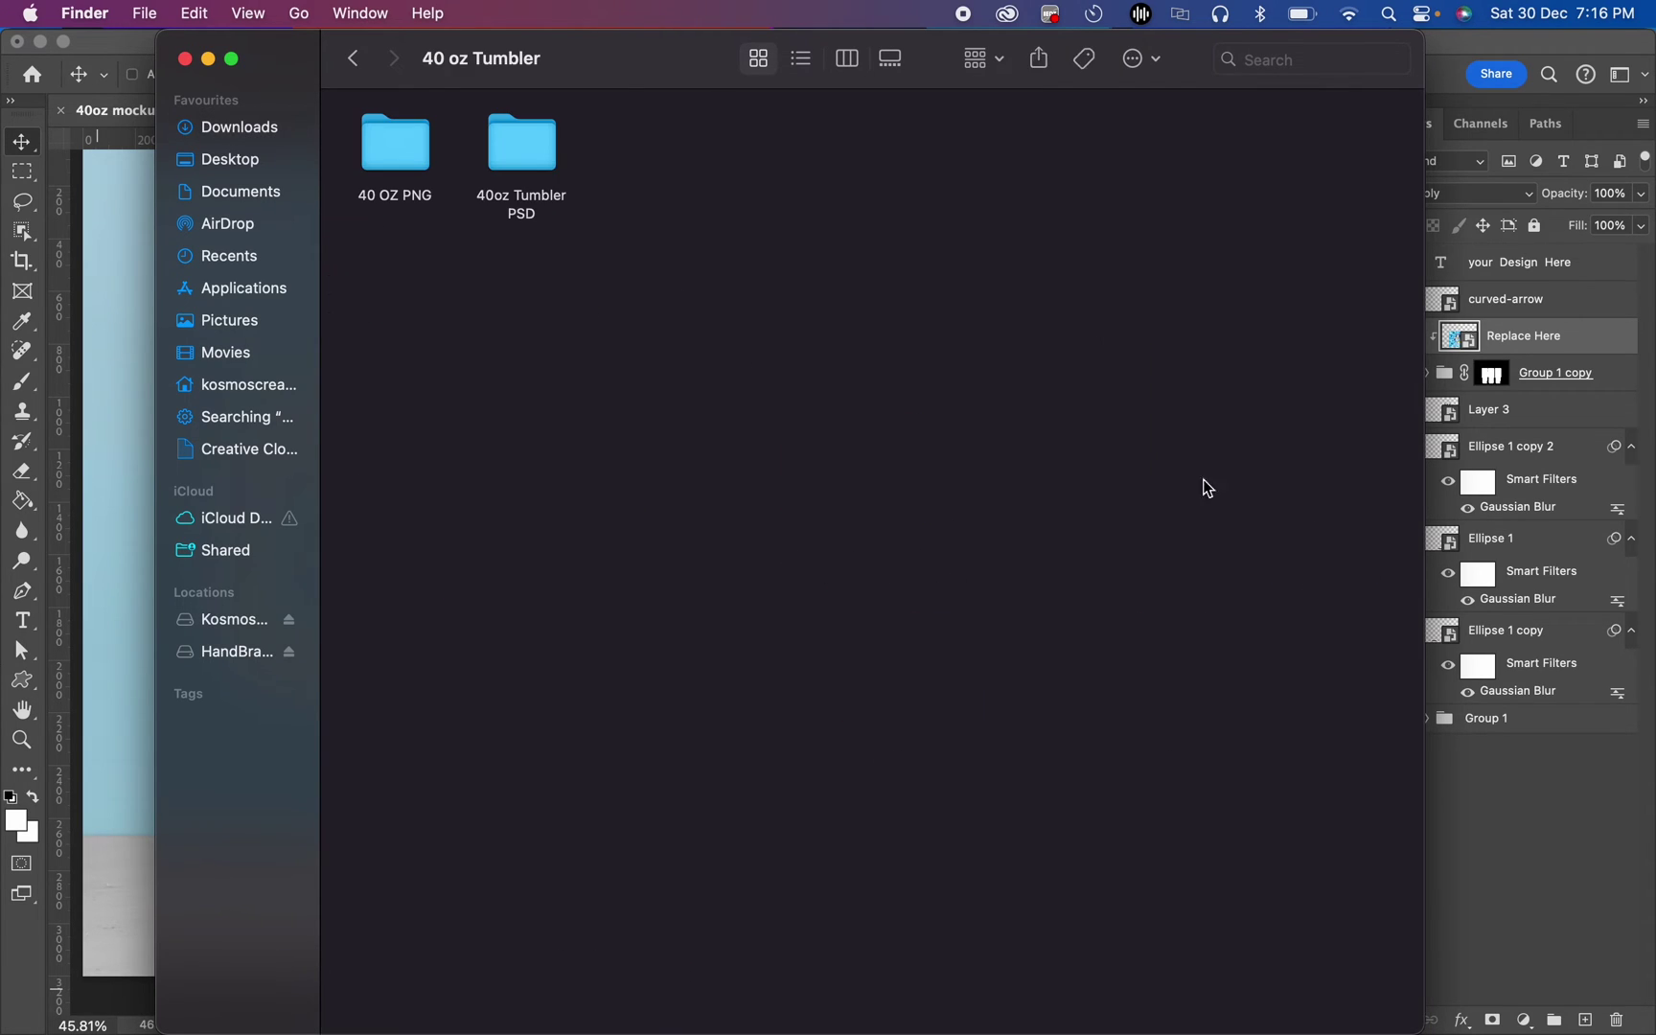
double_click(499, 137)
- Preview the background-colour mockups full-screen in Gallery view, then return to Icon view
left_click(402, 201)
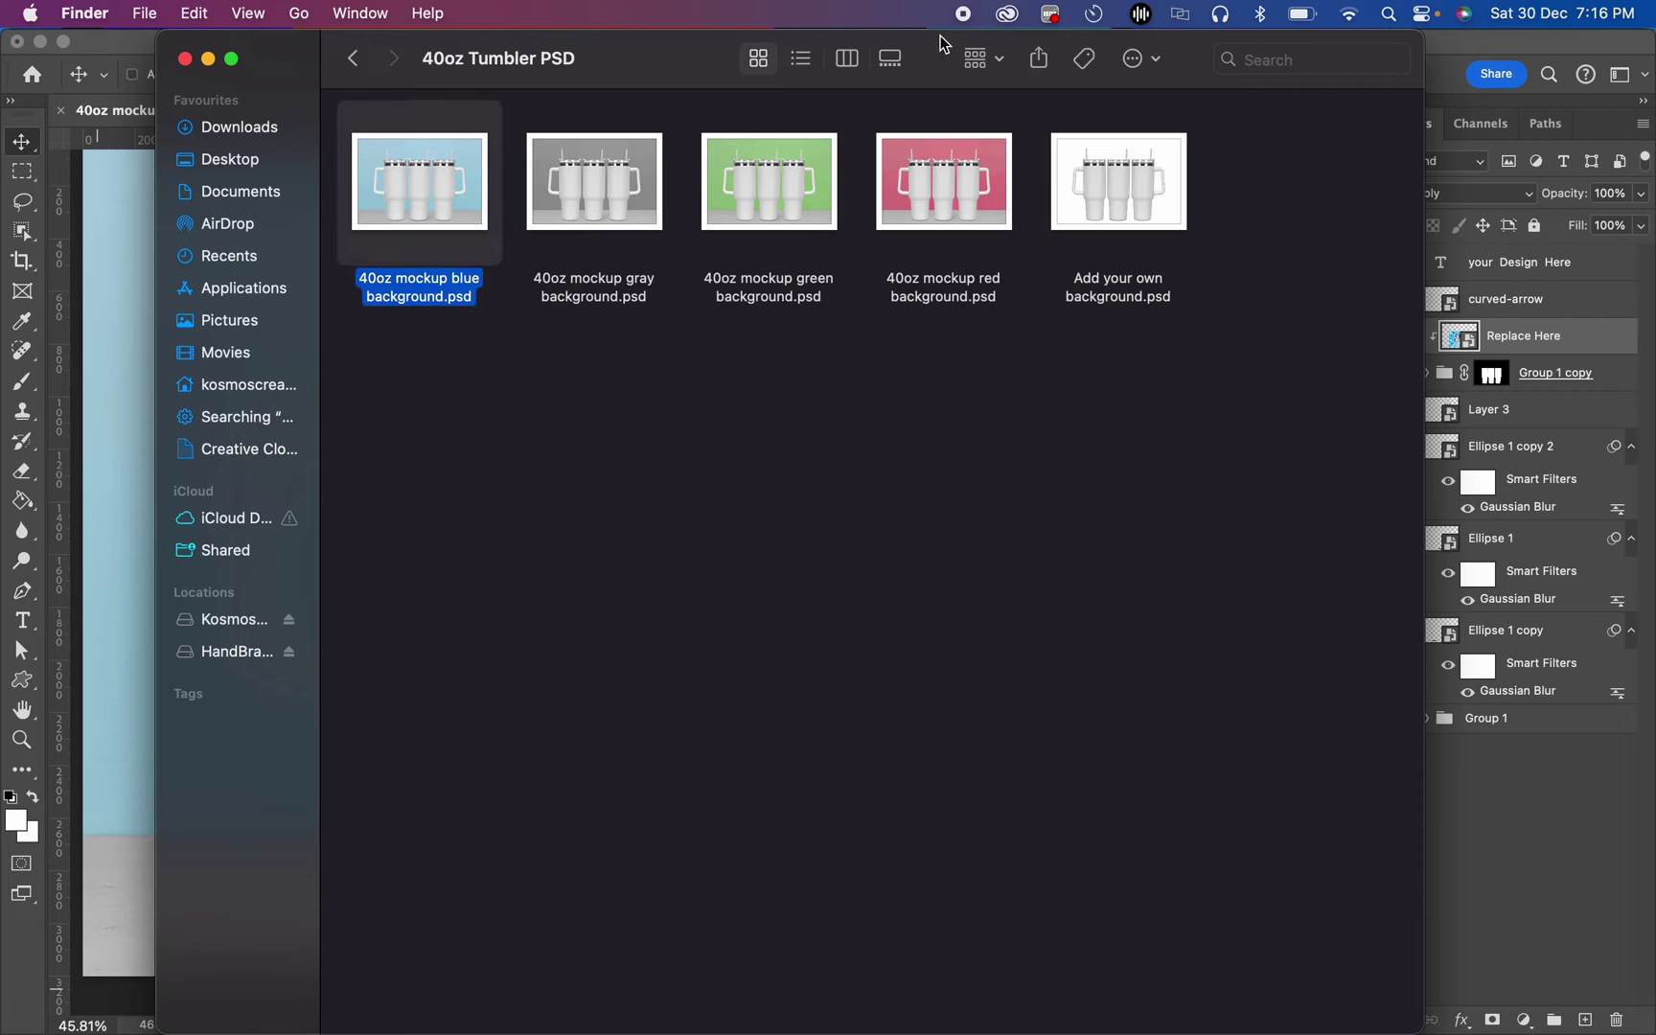
left_click(891, 61)
left_click(231, 60)
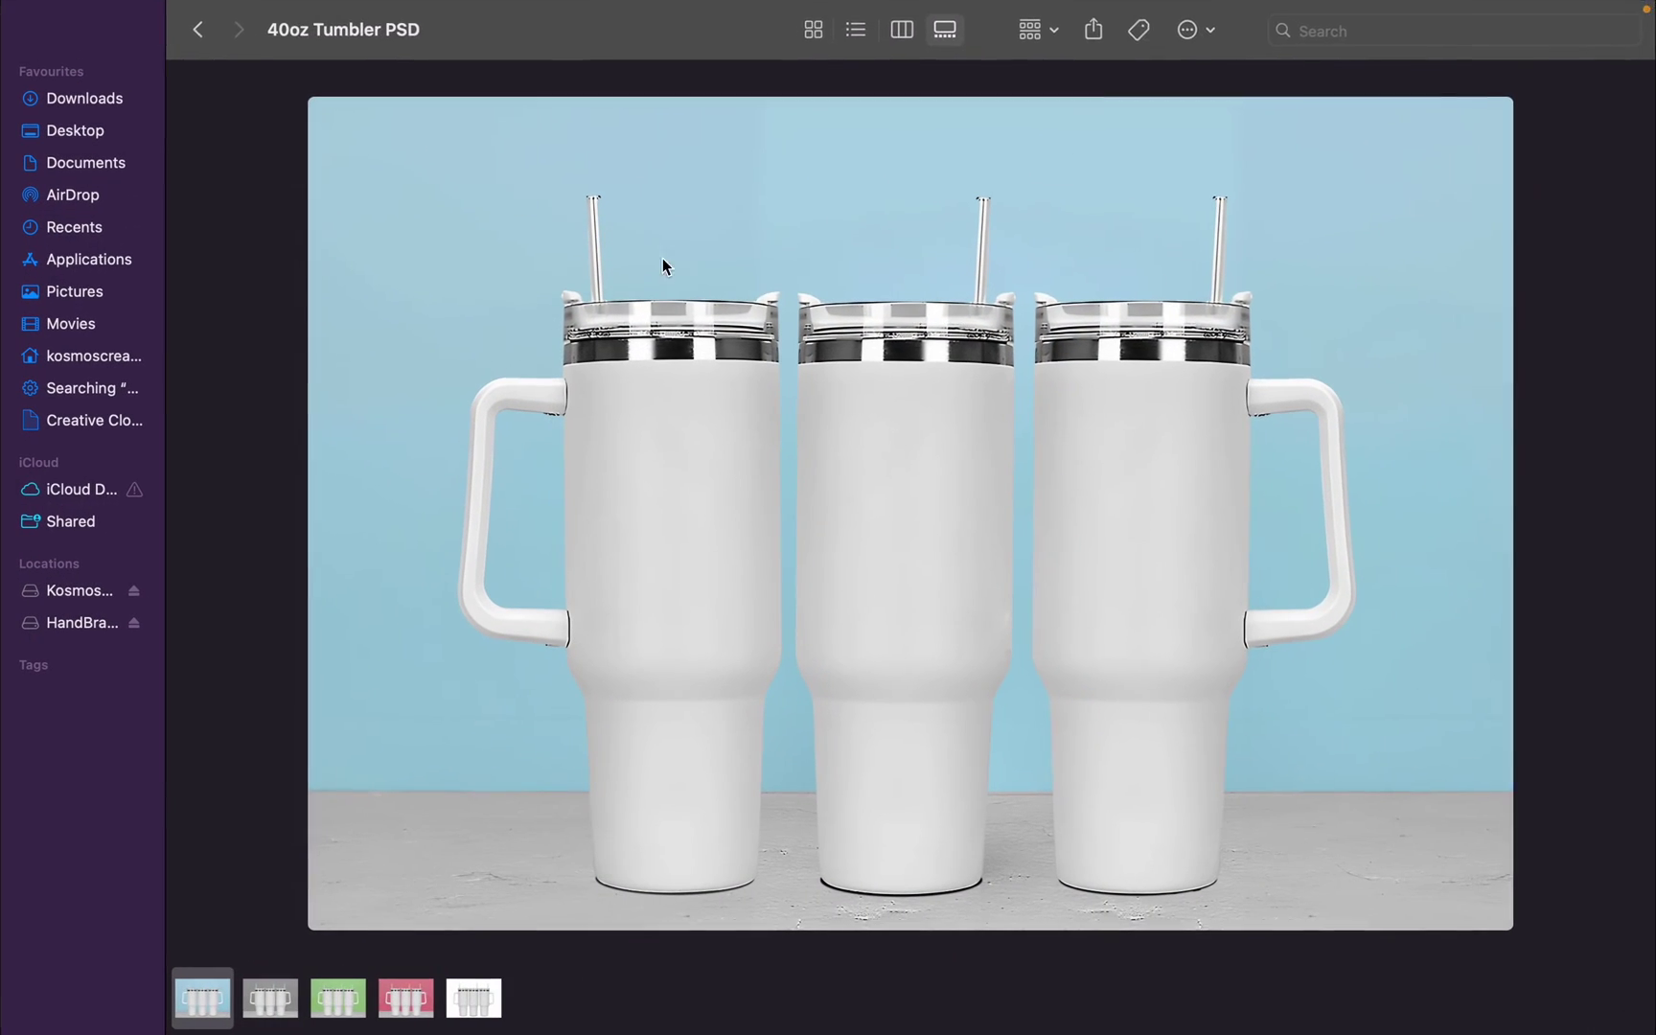
key("Right")
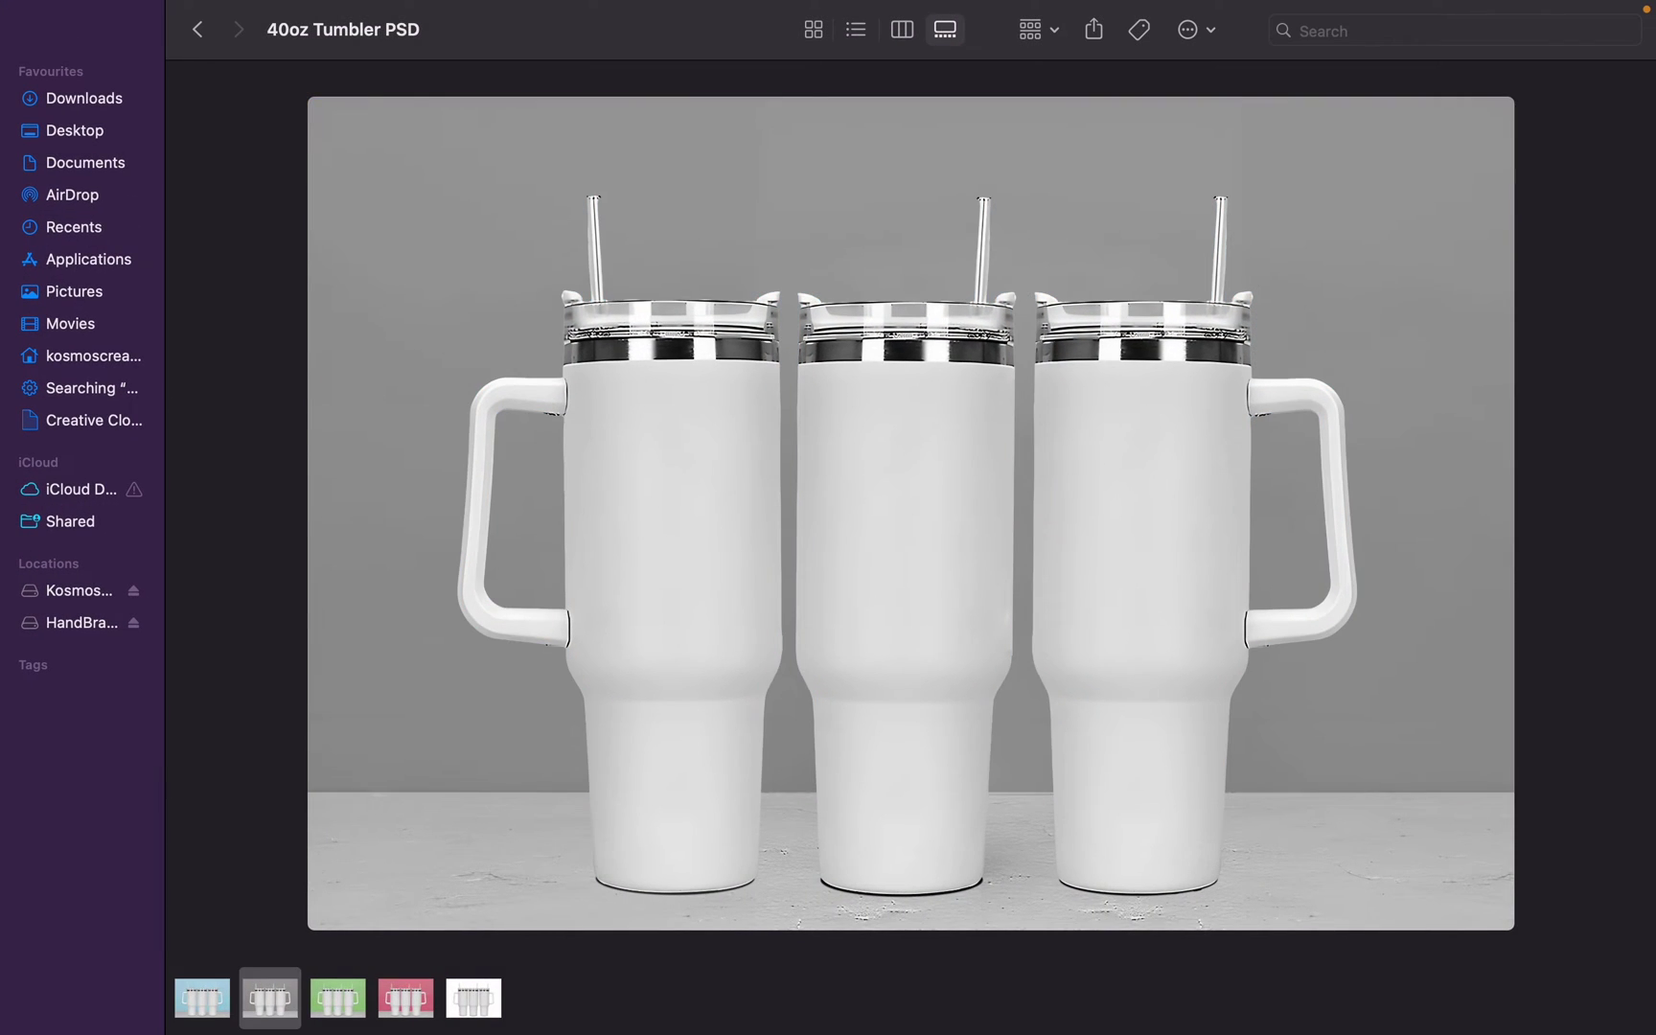
key("Right")
key("Right")
key("Right")
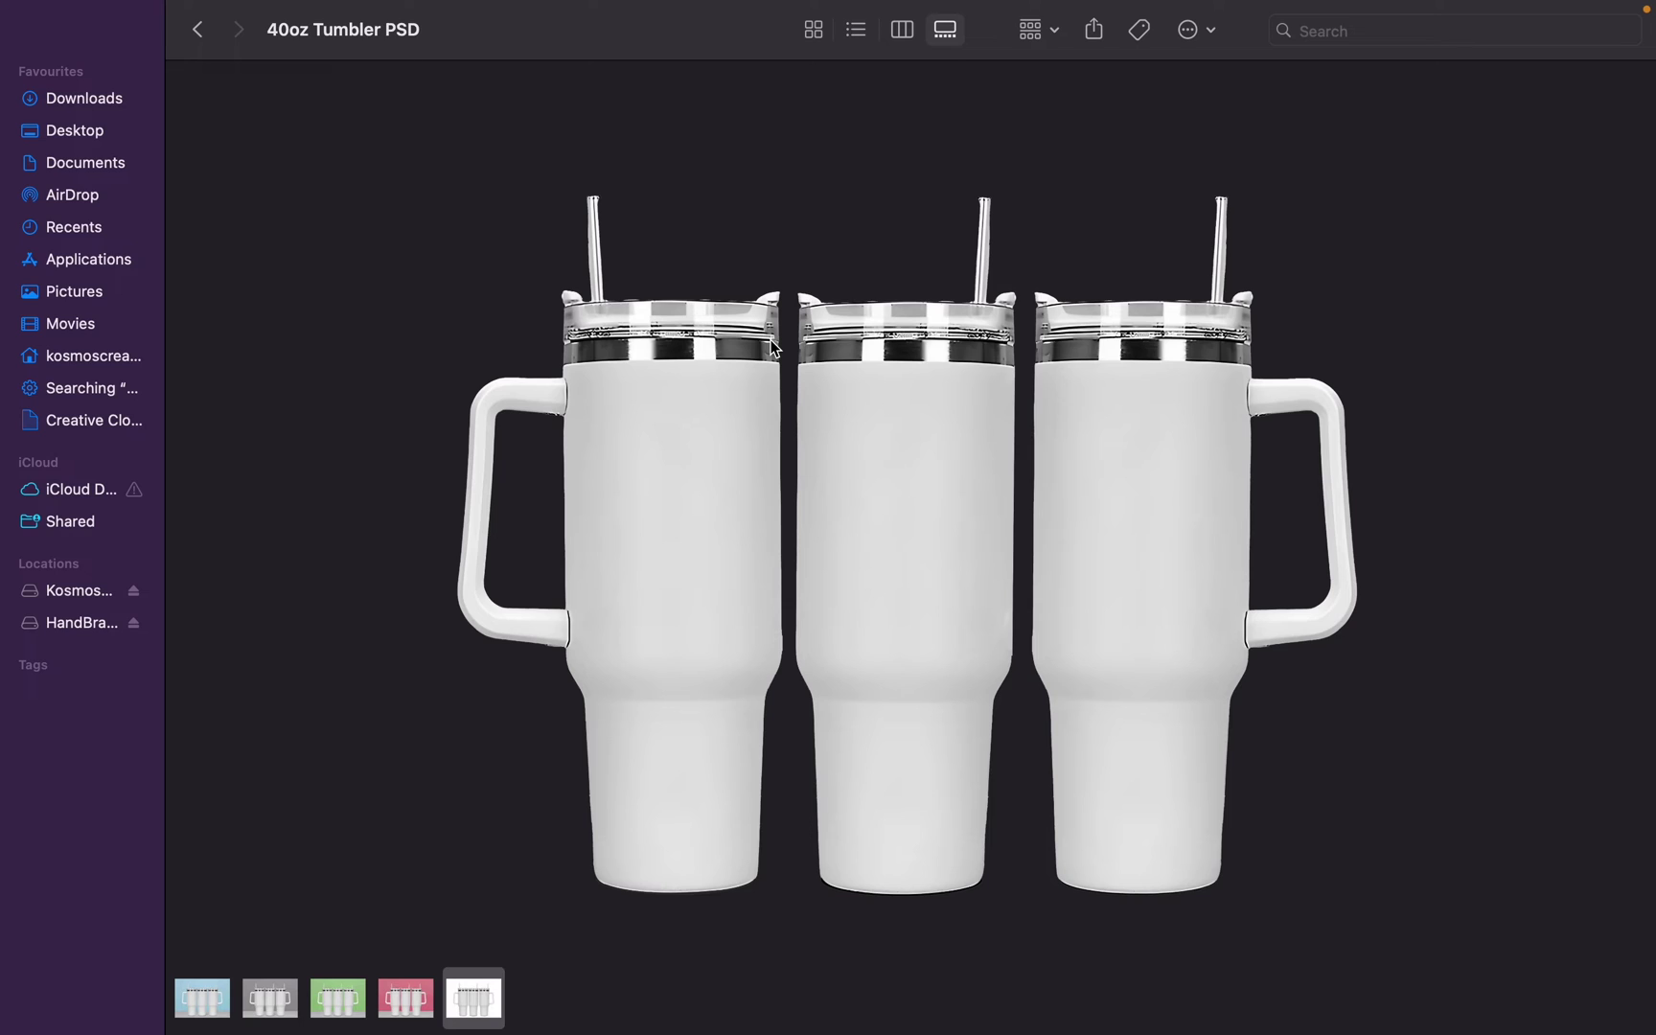
key("ctrl+super+f")
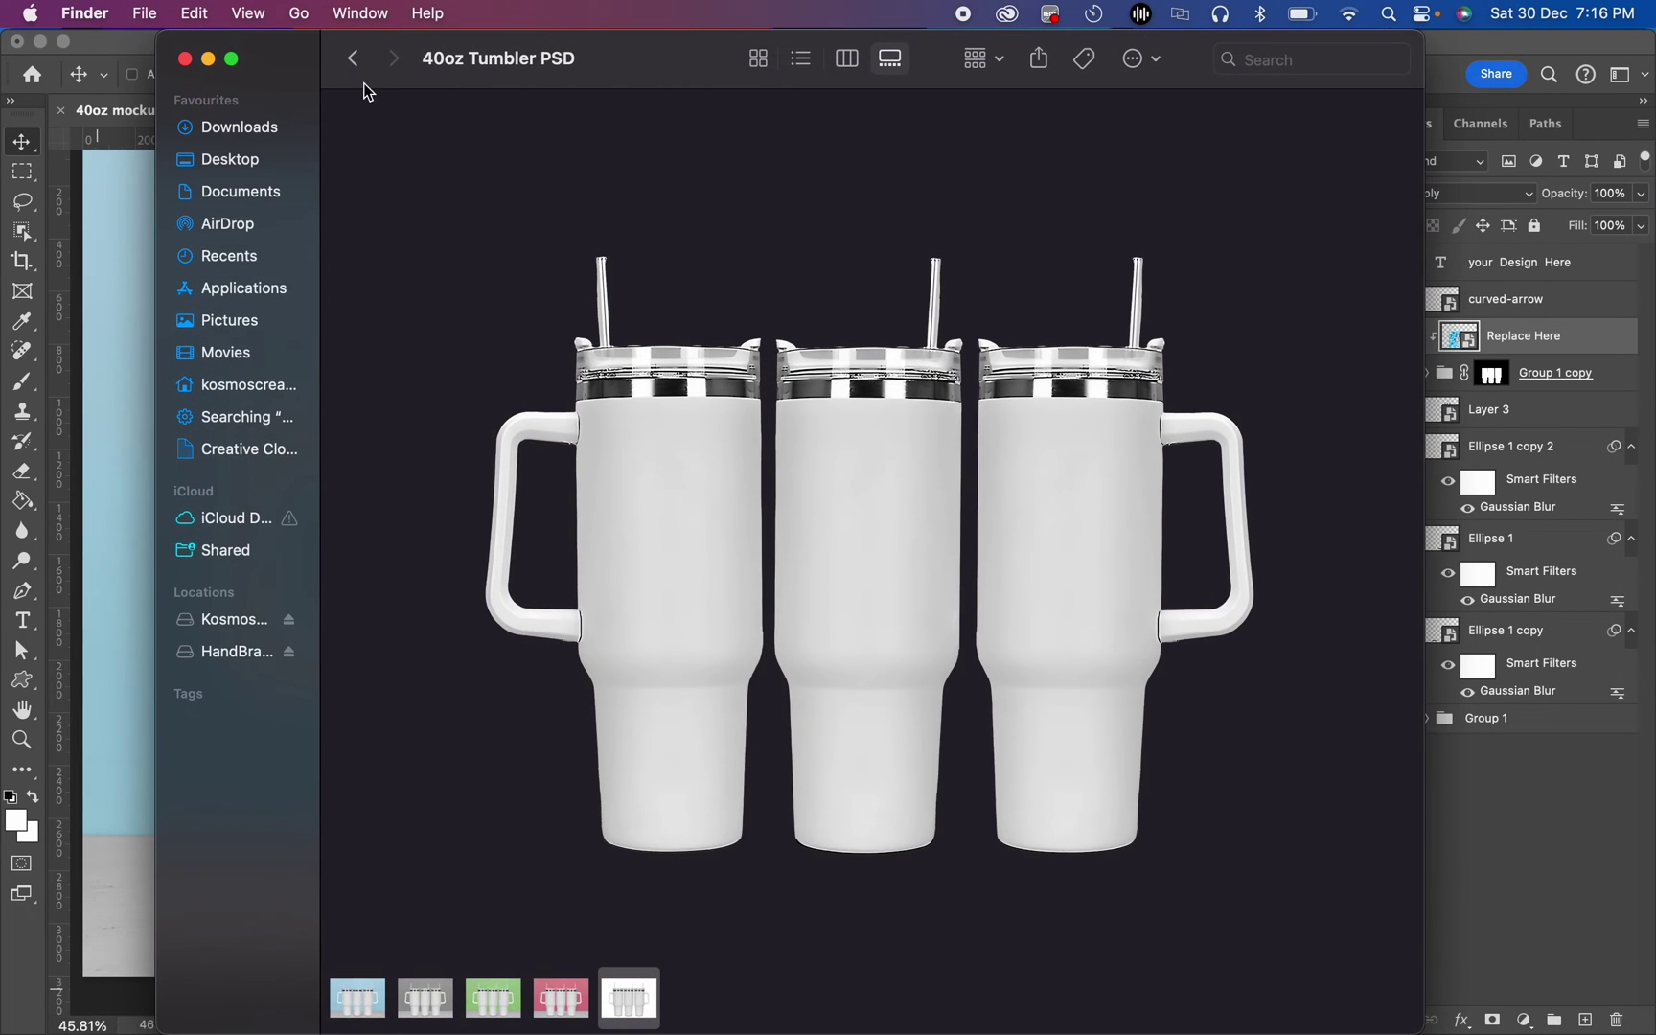
left_click(763, 60)
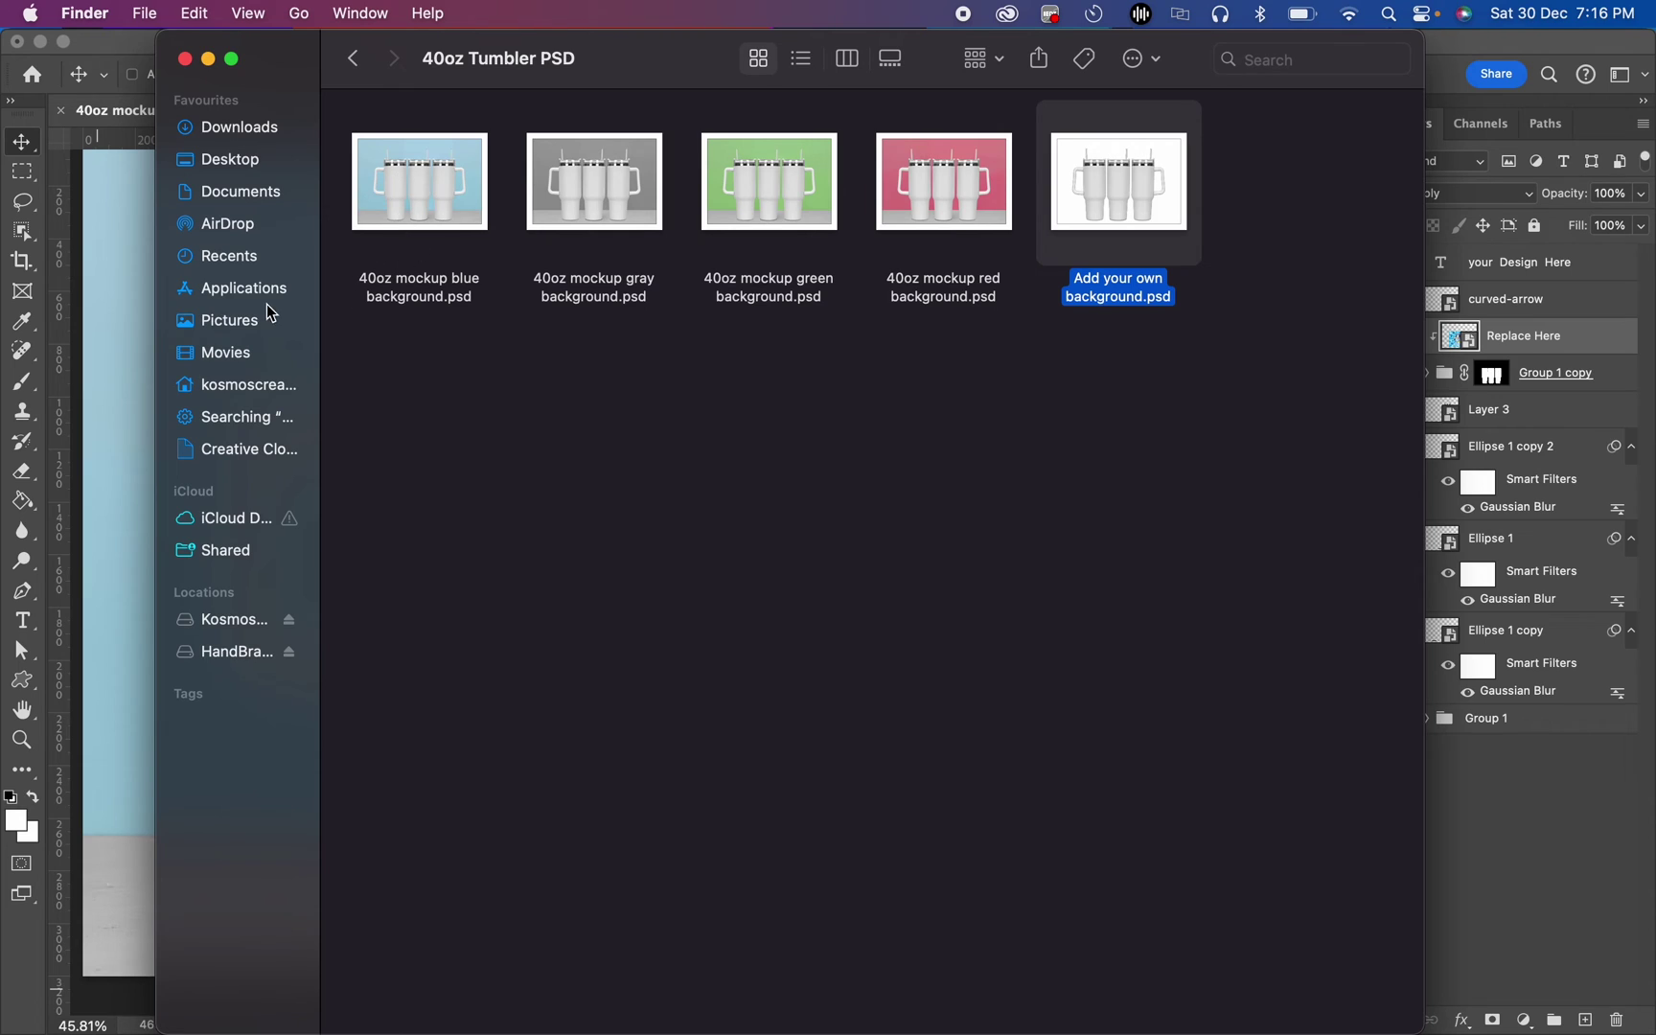
- Bring the Photoshop window with the blue Bluey tumbler mockup back in front of Finder
left_click(105, 396)
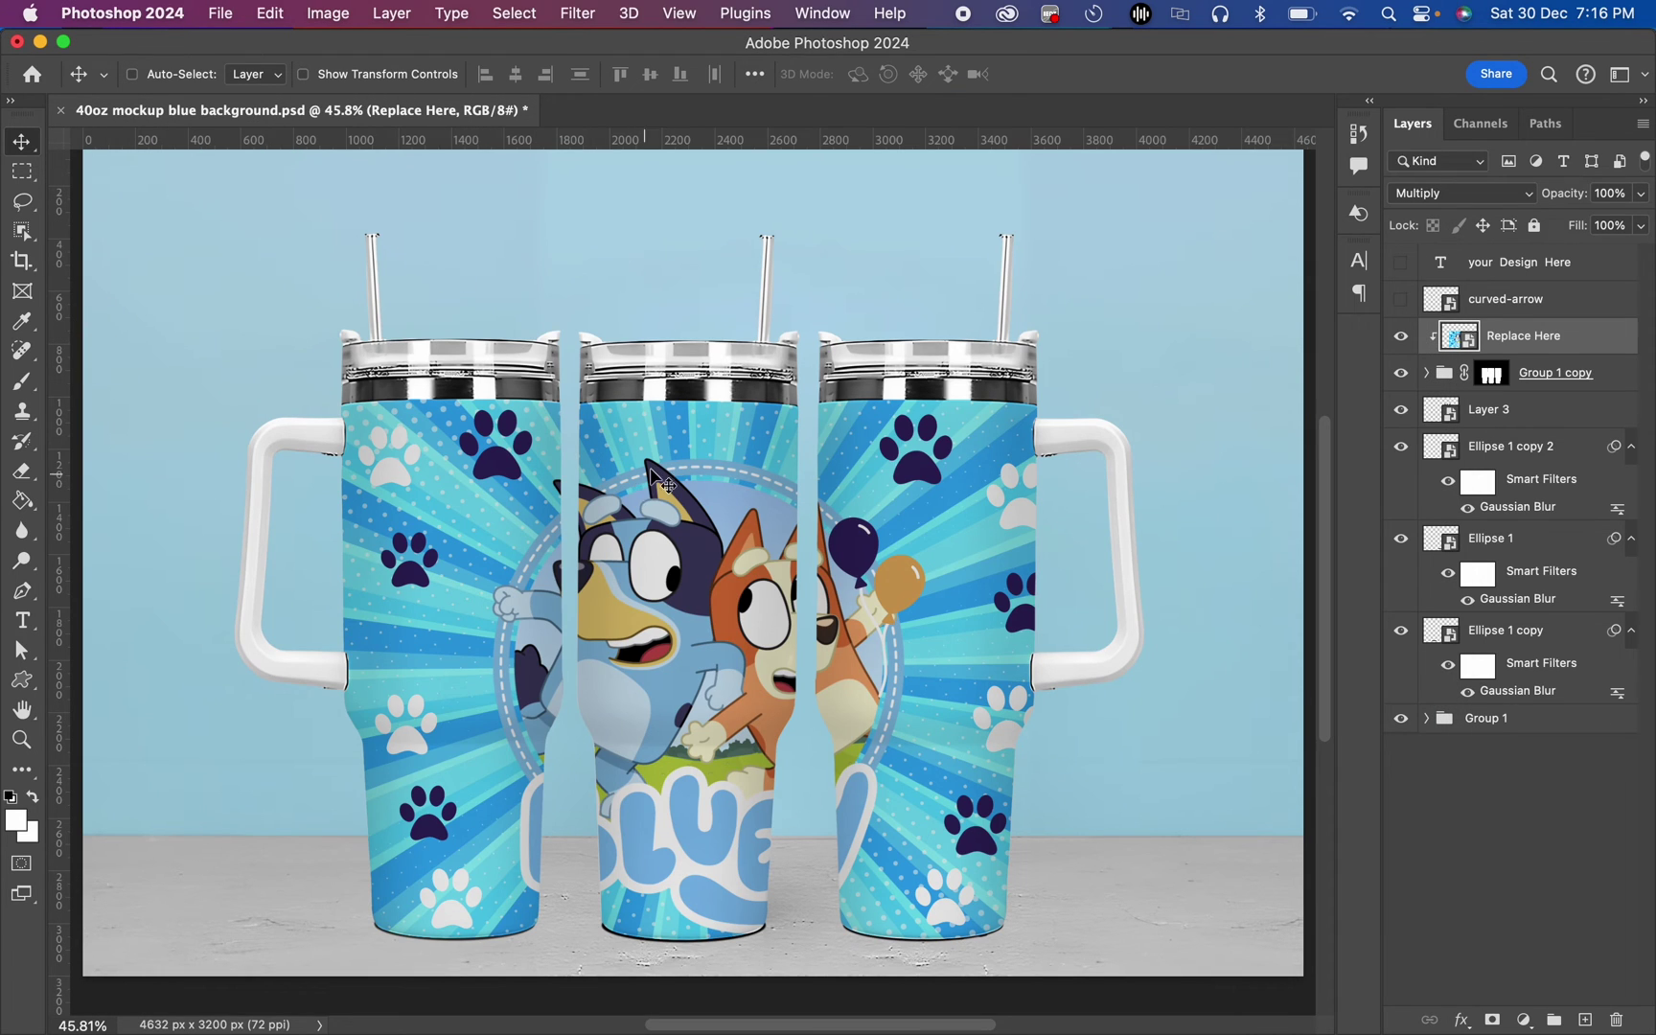